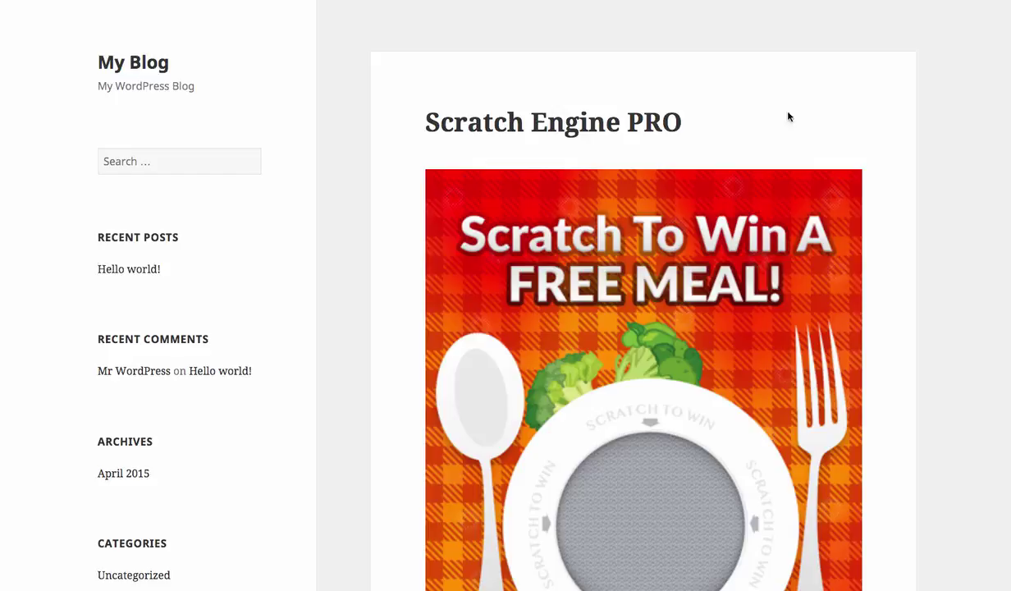
Scroll the blog post until the whole Free Meal scratch card, plate and cutlery, is visible
scroll(788, 118, "down", 3)
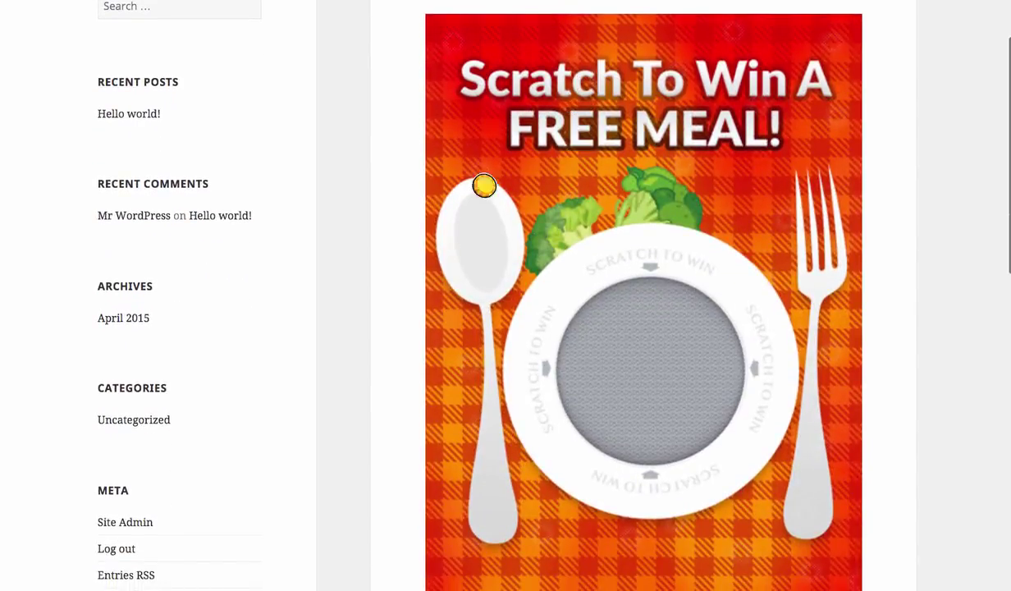
scroll(456, 297, "down", 2)
scroll(456, 300, "up", 1)
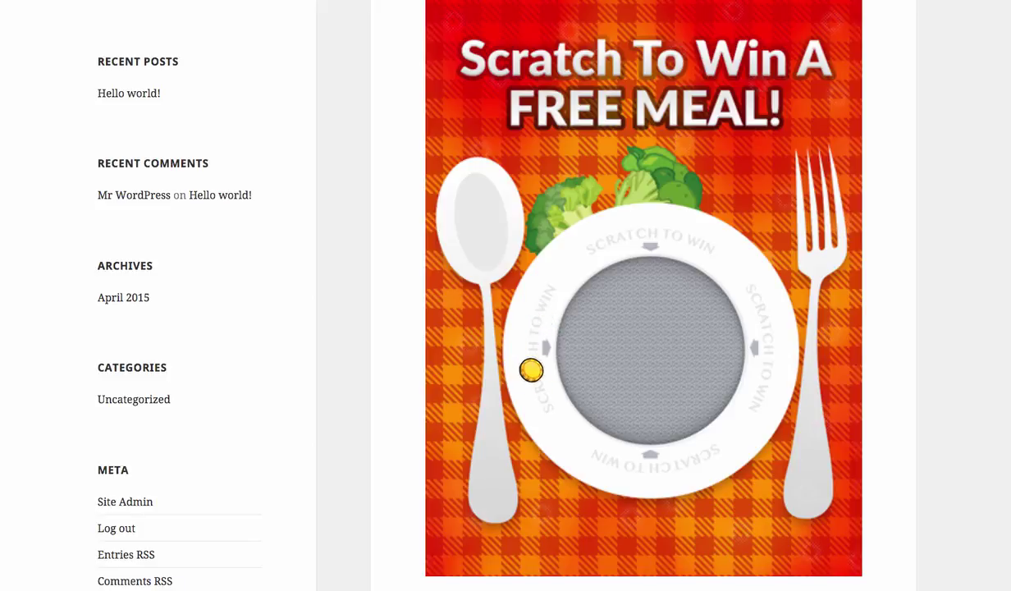
Scratch across the Free Meal card's grey circle to reveal "You won!"
mouse_move(574, 306)
left_mouse_down()
mouse_move(621, 293)
mouse_move(526, 323)
mouse_move(771, 343)
mouse_move(566, 365)
mouse_move(667, 433)
mouse_move(652, 384)
mouse_move(650, 413)
mouse_move(700, 368)
mouse_move(562, 345)
mouse_move(623, 355)
mouse_move(729, 327)
mouse_move(658, 335)
mouse_move(625, 308)
mouse_move(585, 300)
mouse_move(722, 298)
mouse_move(632, 289)
mouse_move(659, 297)
left_mouse_up()
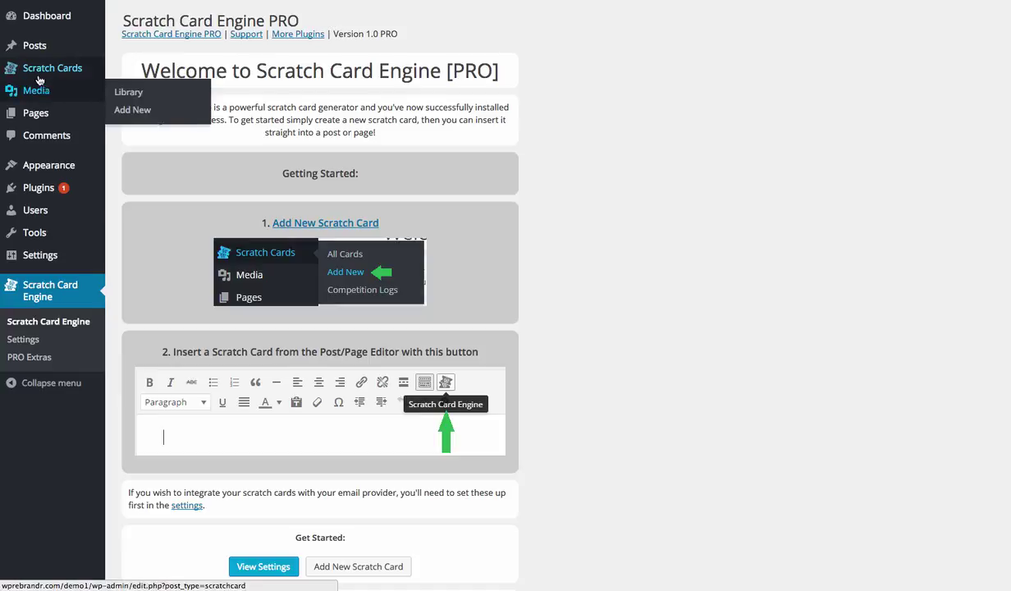
Create a new card via Scratch Cards > Add New, keeping Scratch Card Mode on Competition
mouse_move(57, 72)
left_click(142, 87)
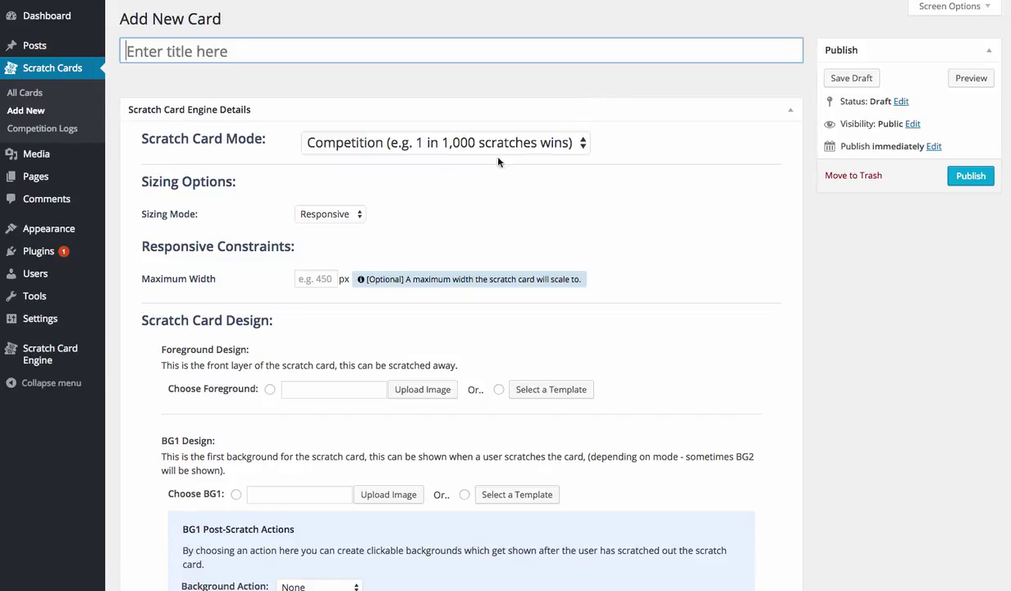
left_click(409, 146)
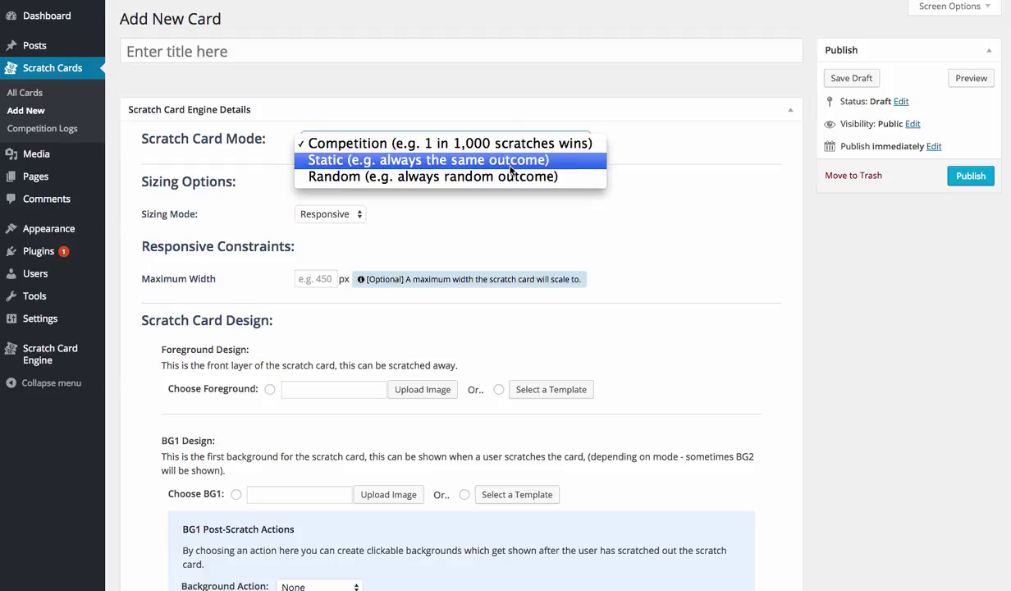
left_click(791, 196)
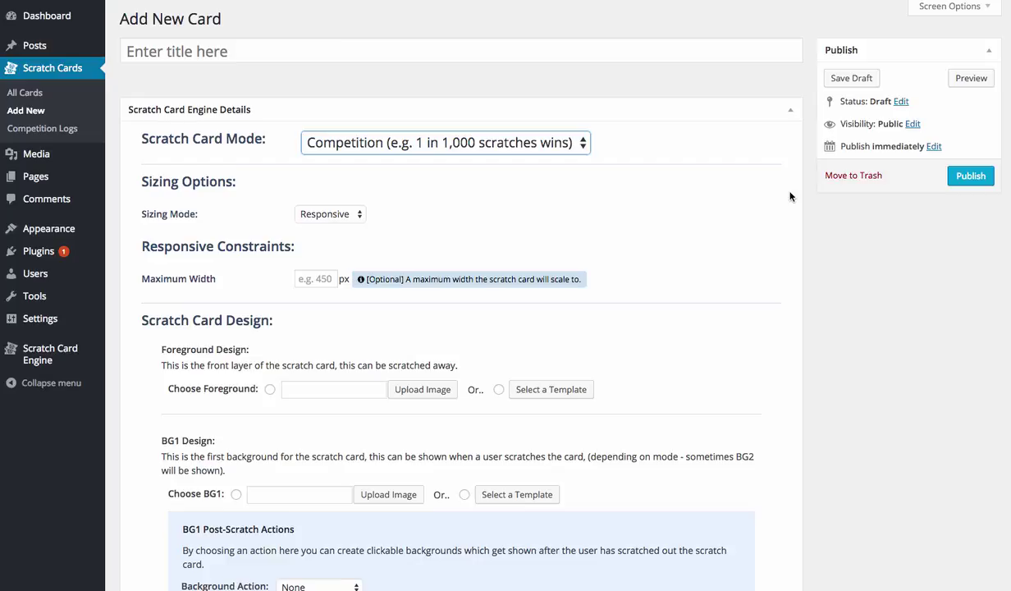
left_click(319, 212)
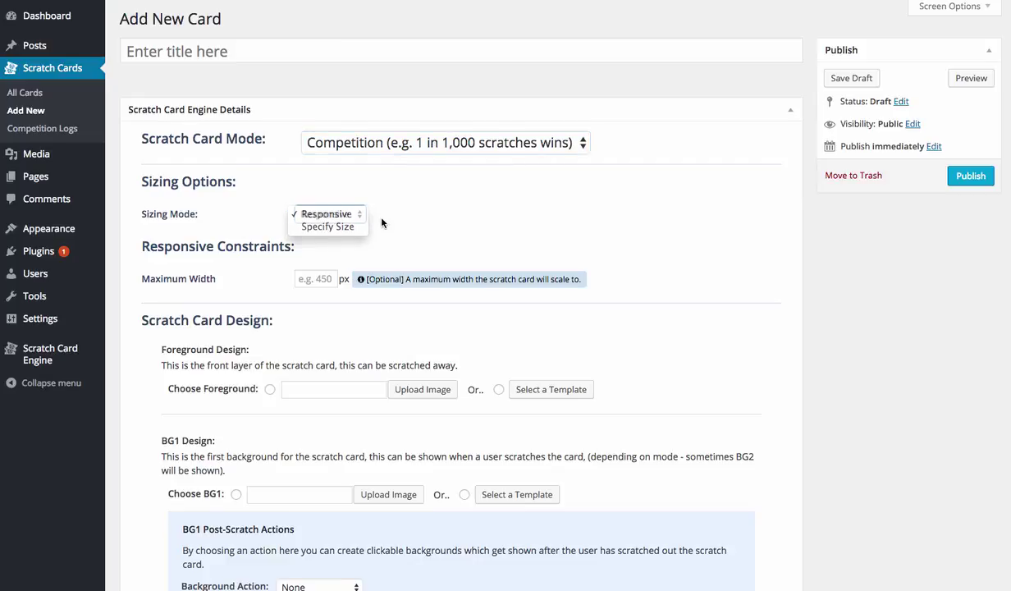
left_click(369, 210)
left_click(318, 211)
left_click(320, 280)
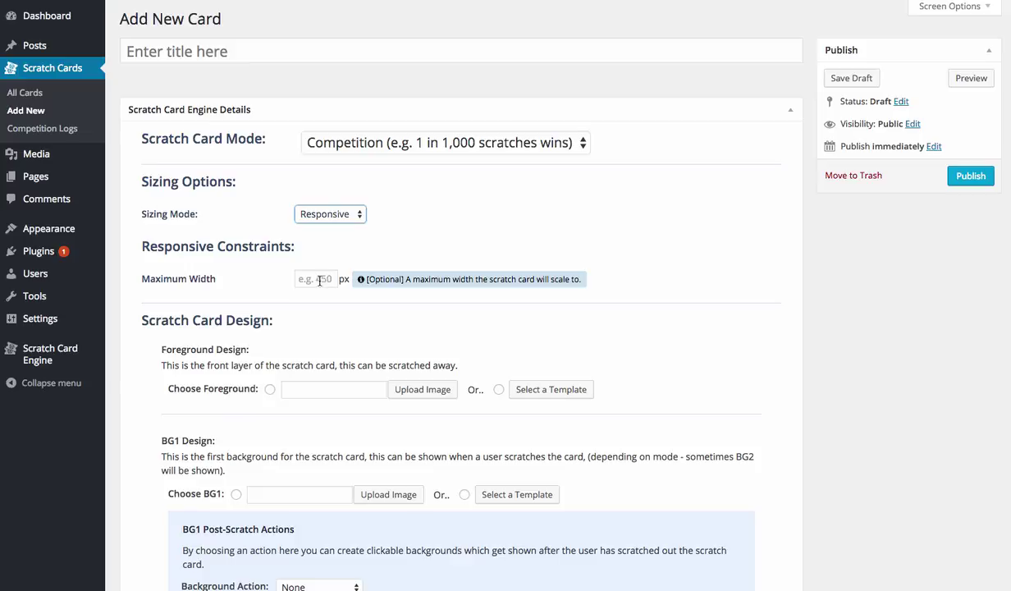
scroll(480, 265, "down", 5)
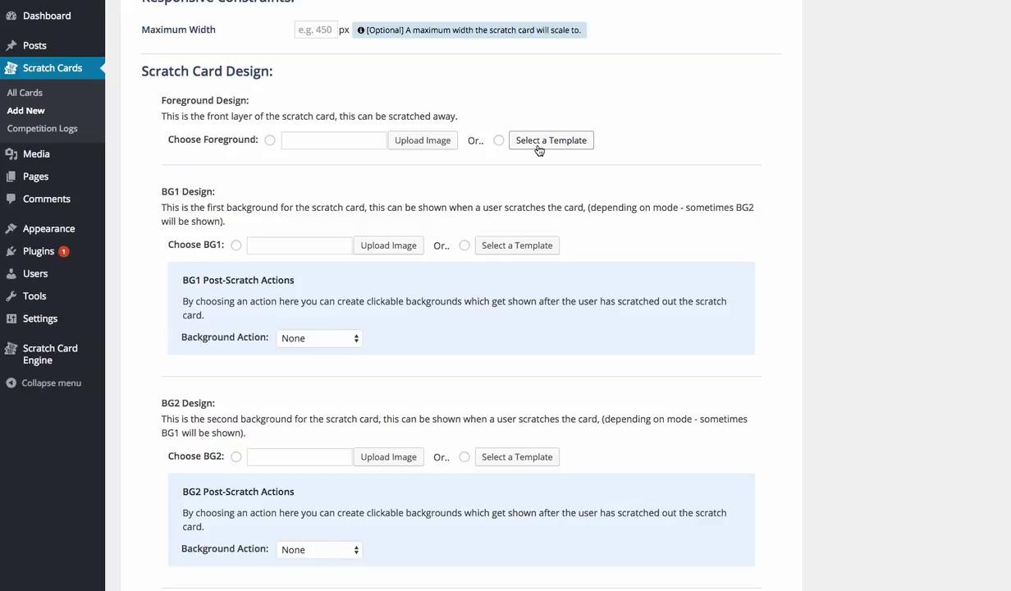
Choose the Lucky Green template from the picker as the card's foreground design
left_click(538, 147)
scroll(495, 243, "down", 10)
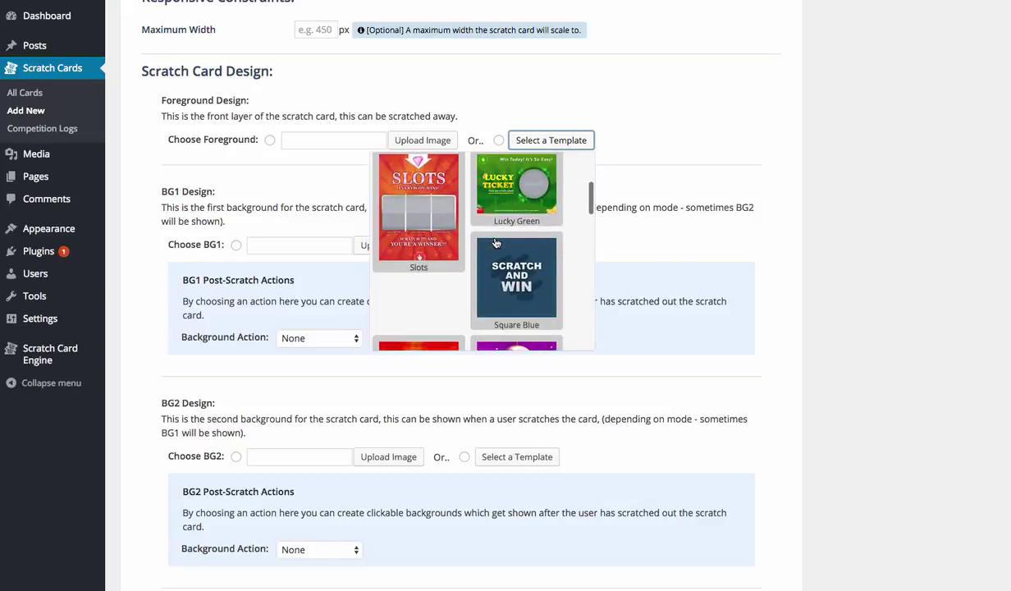
scroll(495, 243, "down", 5)
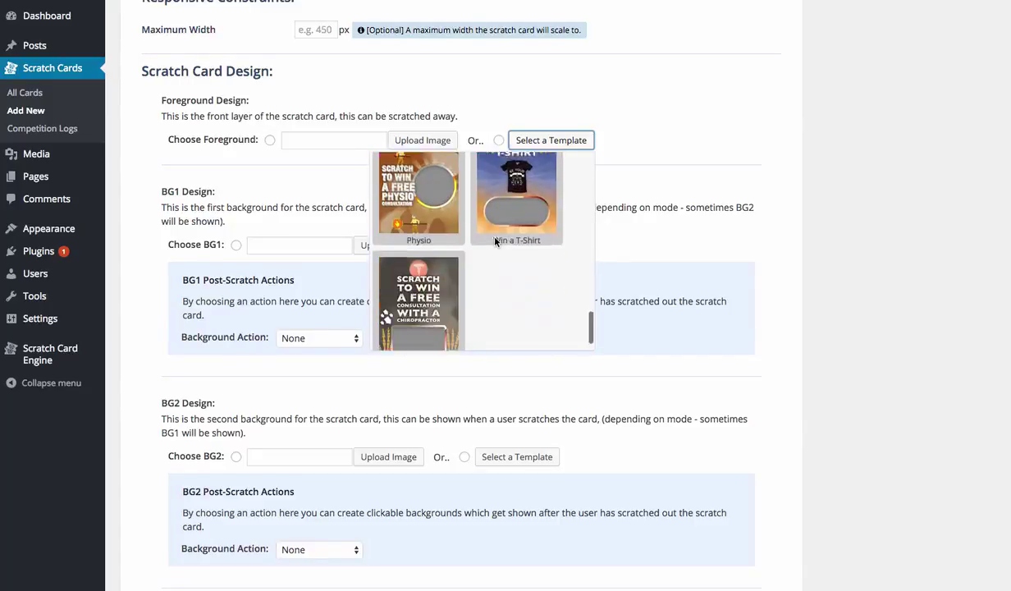
scroll(496, 242, "up", 3)
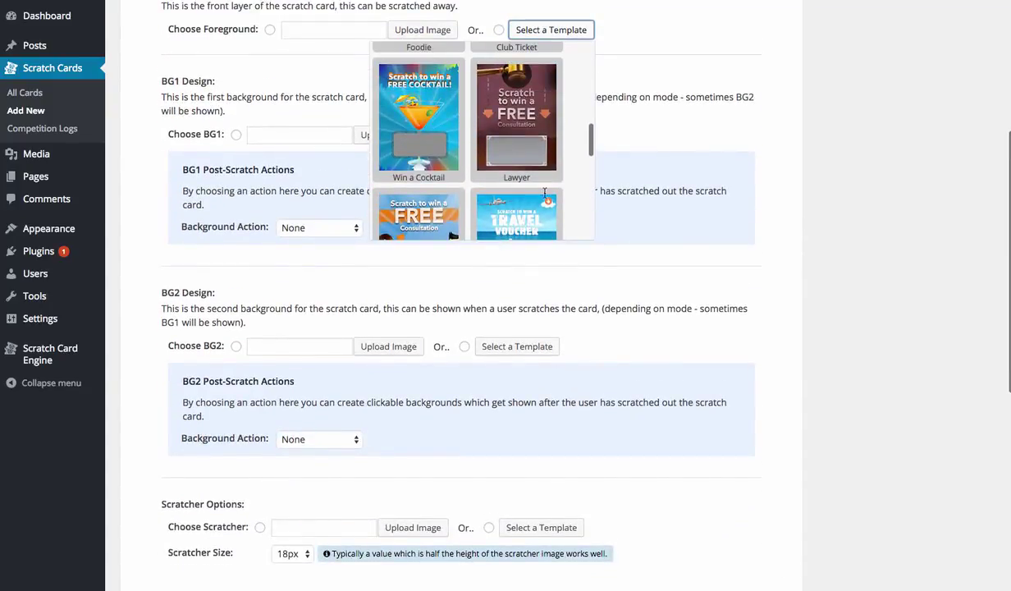
scroll(492, 239, "up", 3)
scroll(460, 238, "up", 3)
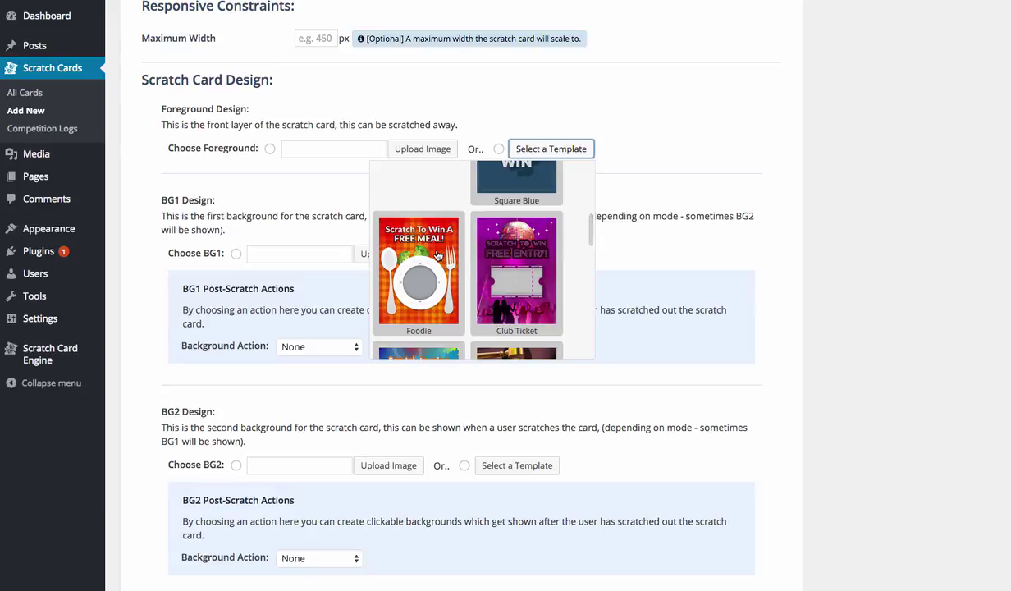
scroll(443, 234, "up", 2)
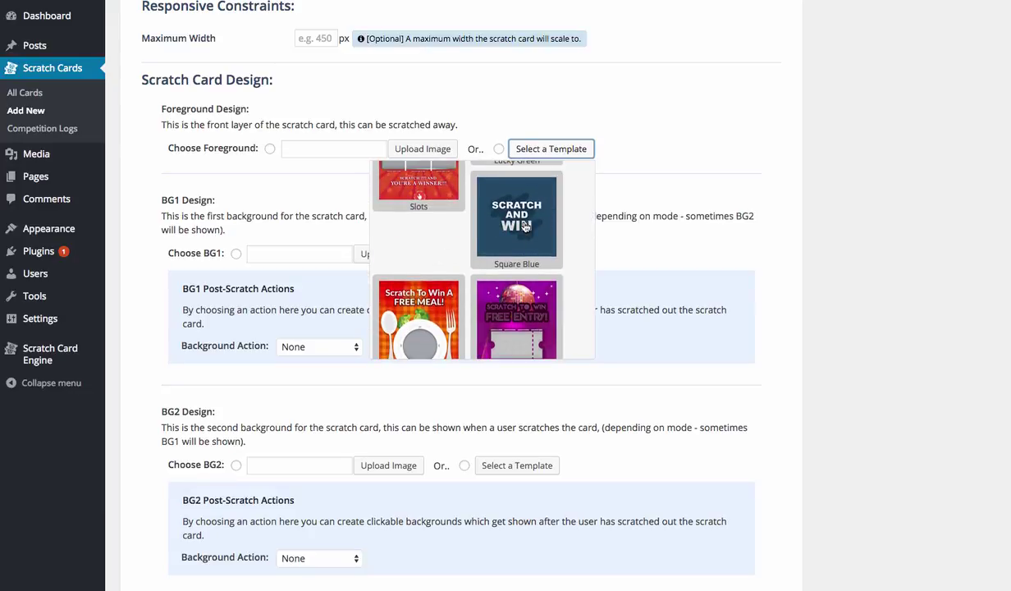
scroll(523, 227, "up", 3)
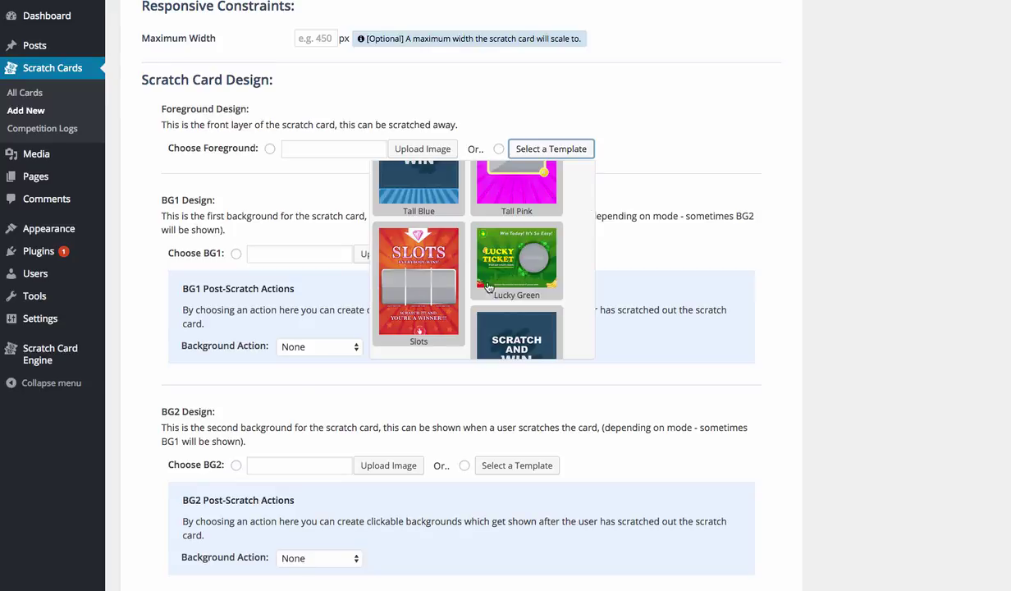
left_click(685, 132)
left_click(511, 233)
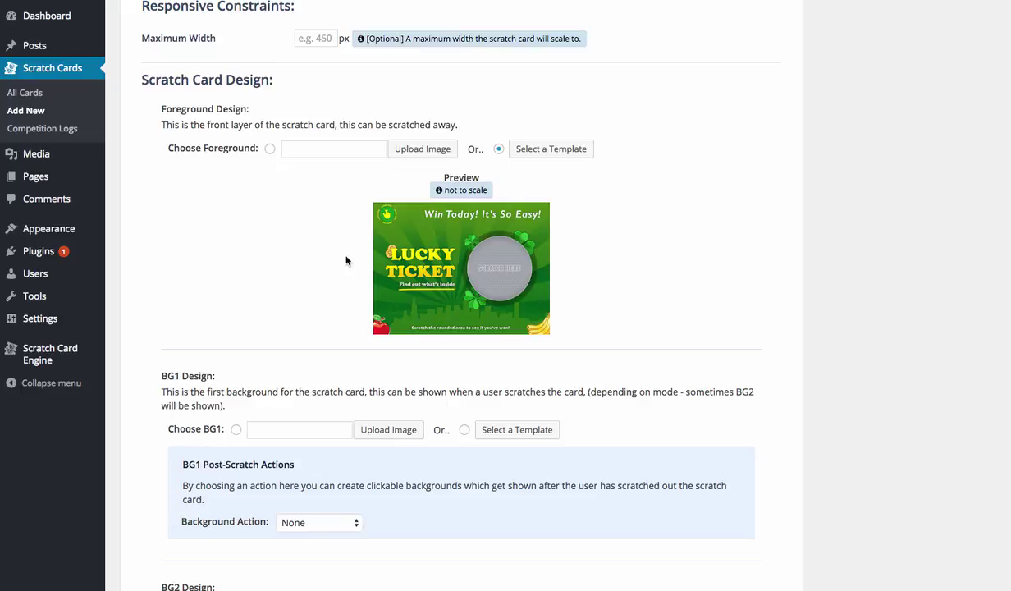
Set the first background (BG1) to the Tall Pink Loser template
scroll(293, 263, "down", 5)
scroll(293, 263, "down", 3)
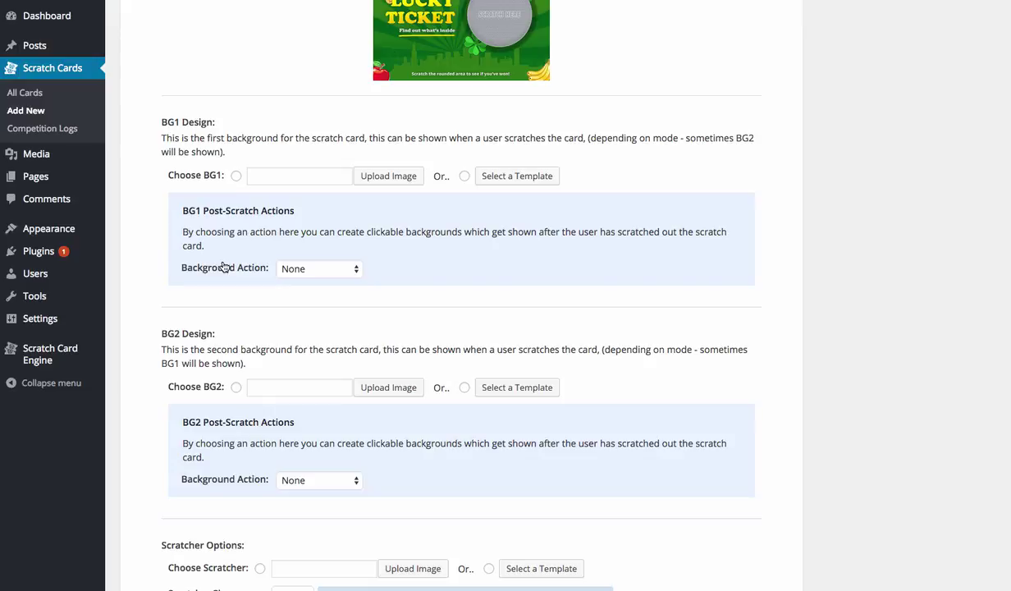
left_click(480, 176)
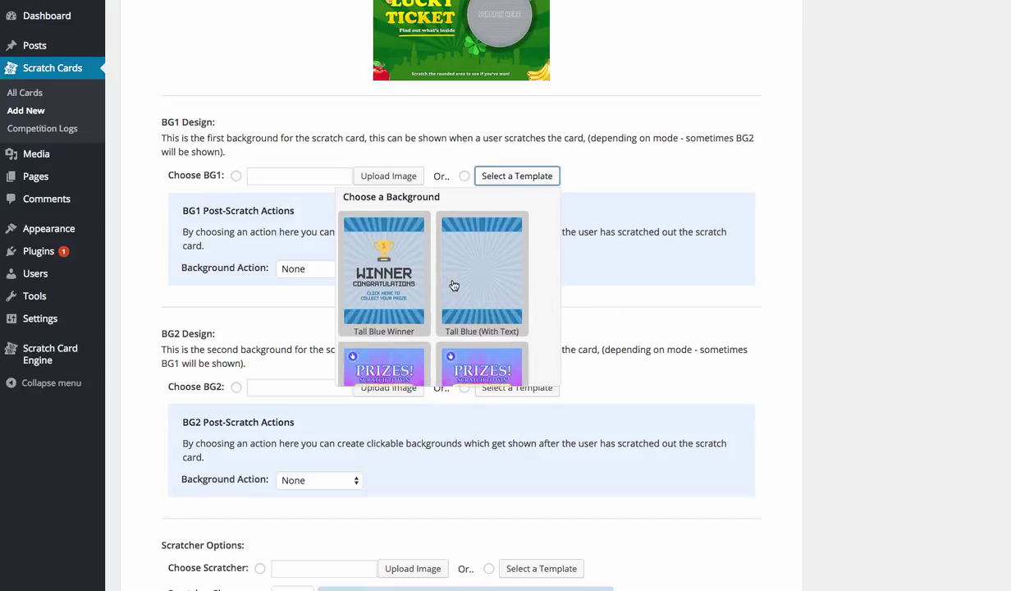
scroll(454, 286, "down", 3)
scroll(454, 286, "down", 1)
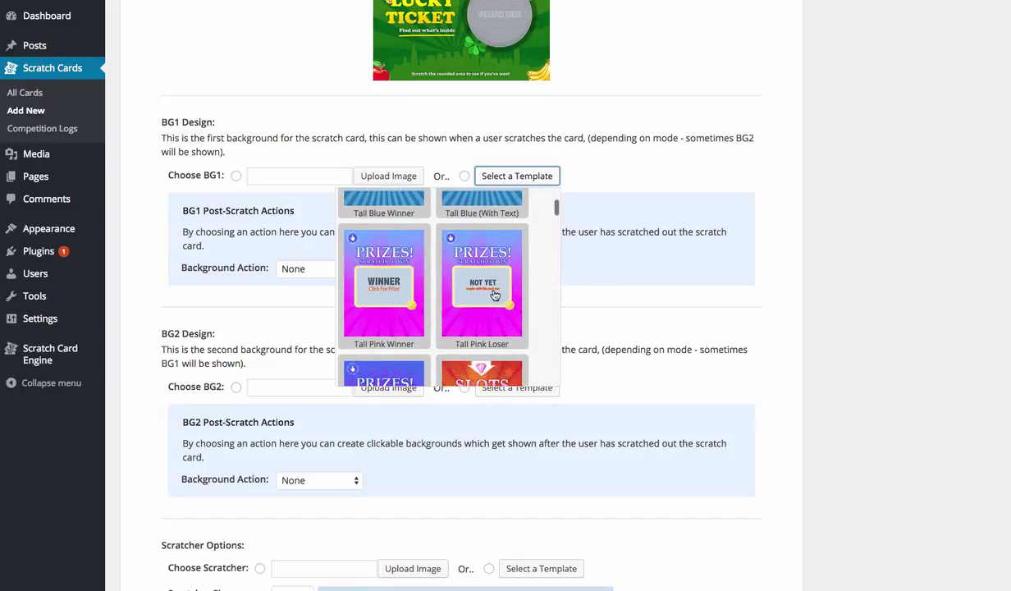
left_click(491, 290)
Set the second background (BG2) to the Green Winner template
scroll(533, 398, "down", 5)
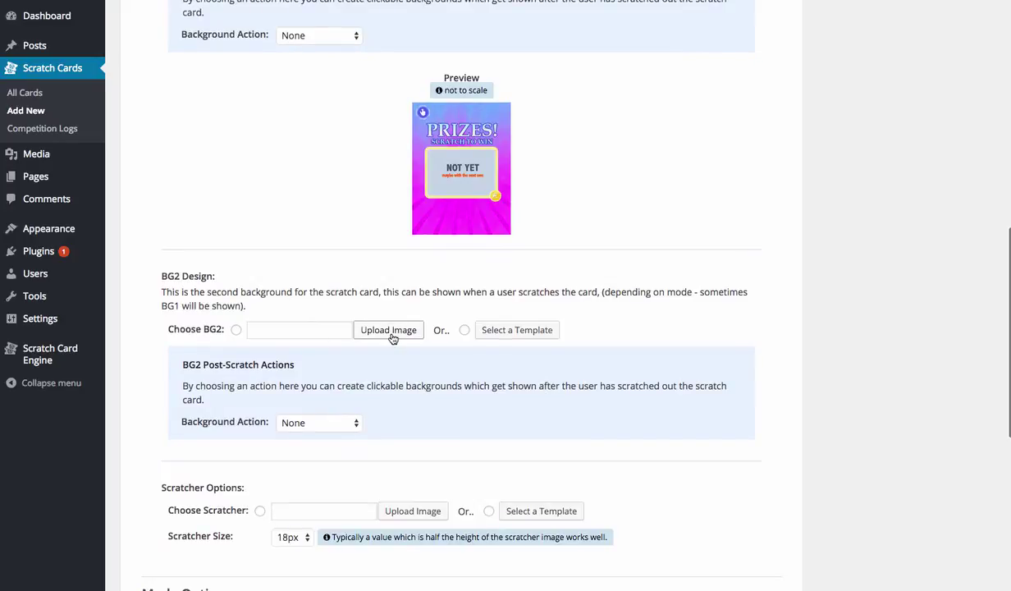
left_click(508, 330)
scroll(508, 384, "down", 5)
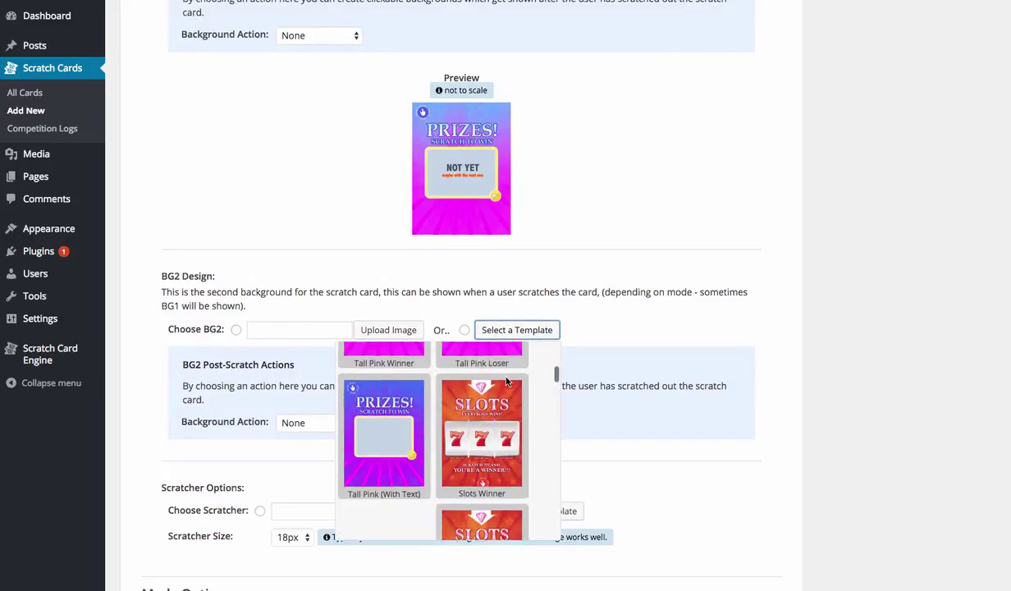
scroll(508, 383, "down", 5)
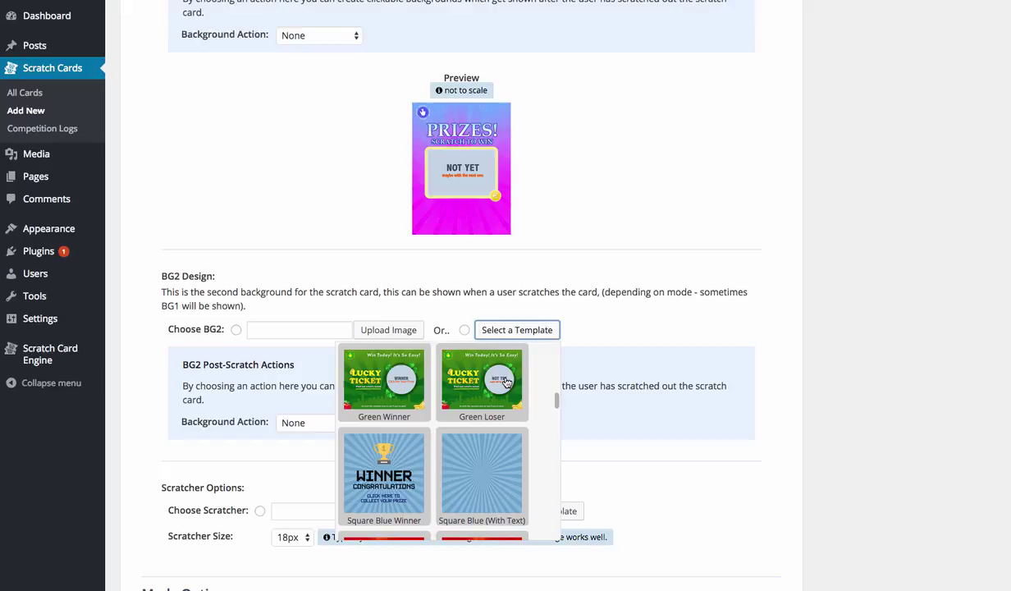
left_click(405, 393)
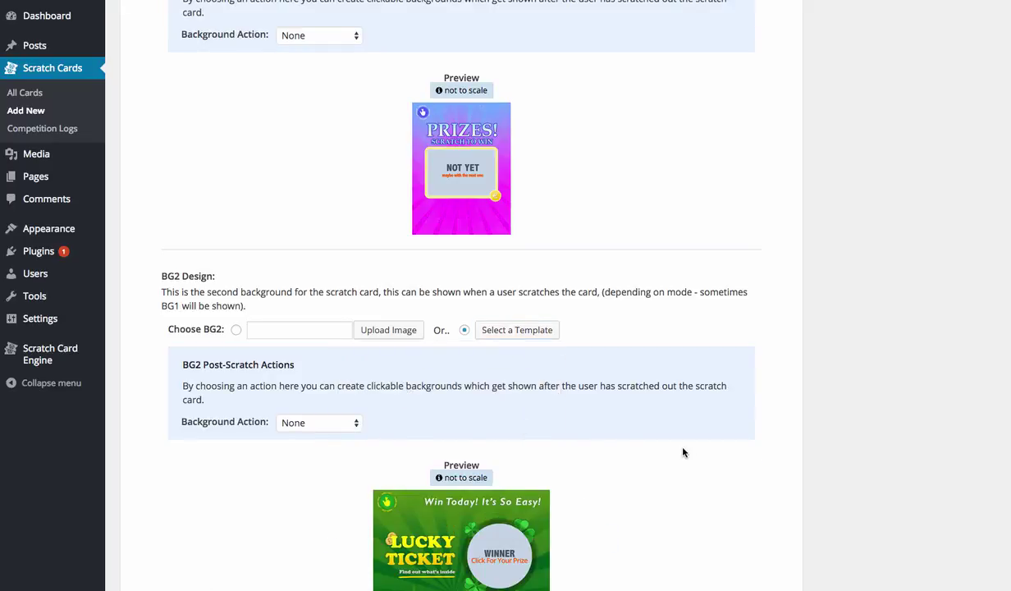
scroll(681, 451, "down", 5)
Pick the Scratcher F gold coin from the Choose a Scratcher popup as the scratcher
scroll(680, 451, "down", 1)
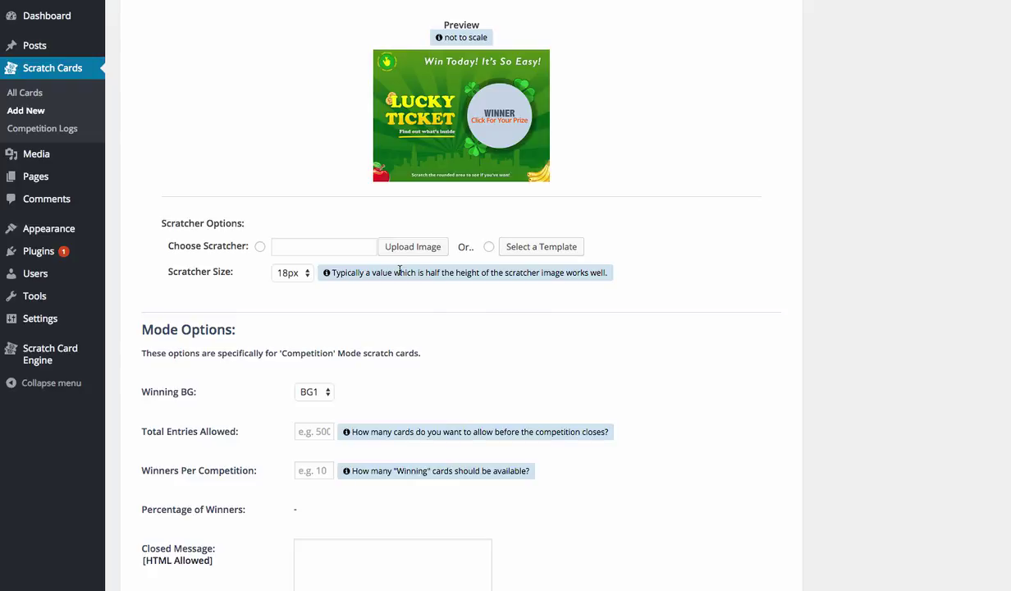
left_click(535, 248)
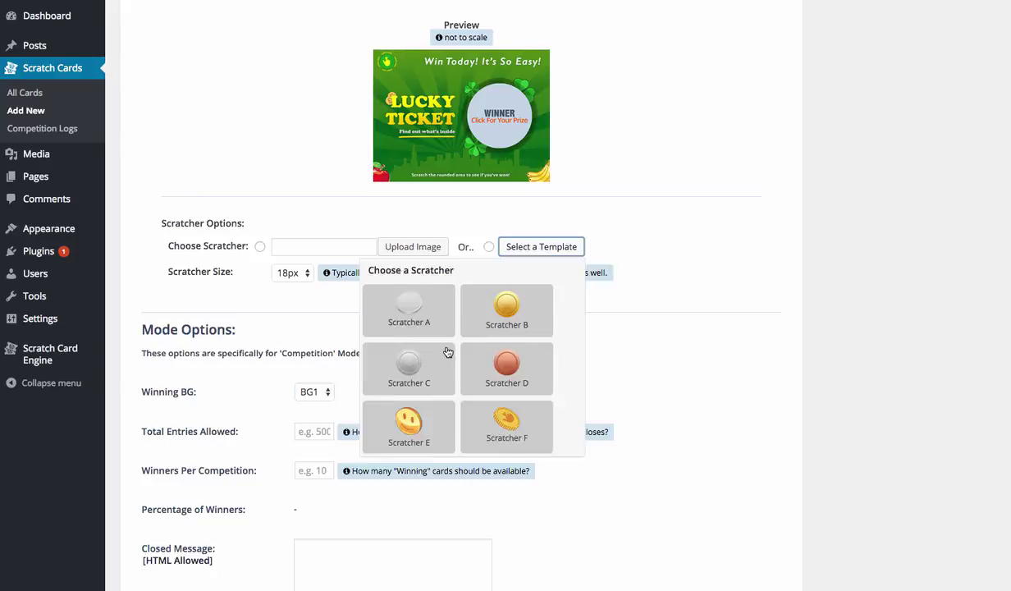
scroll(448, 353, "down", 3)
scroll(447, 353, "up", 5)
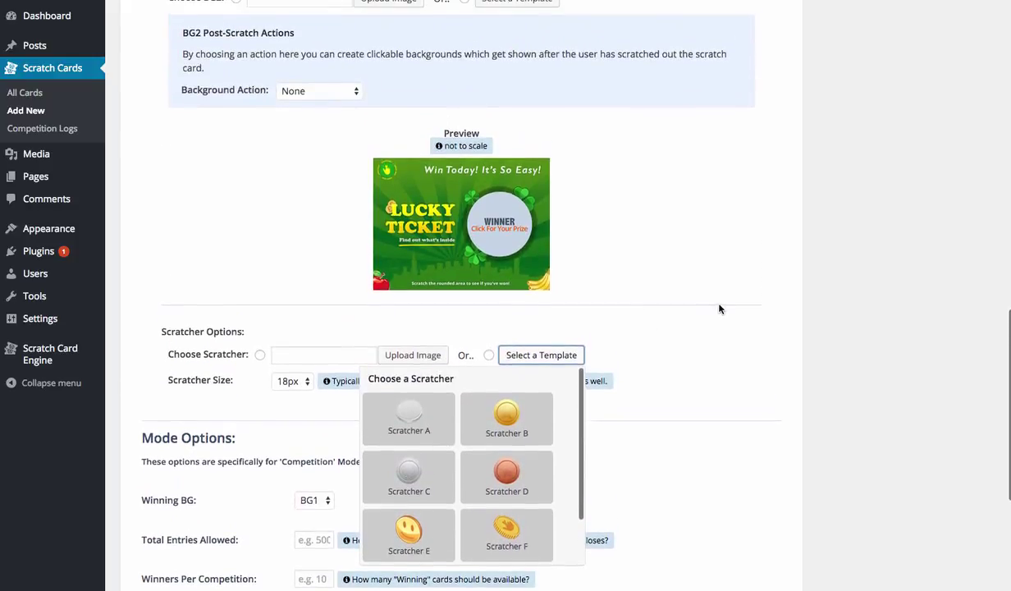
scroll(657, 439, "down", 3)
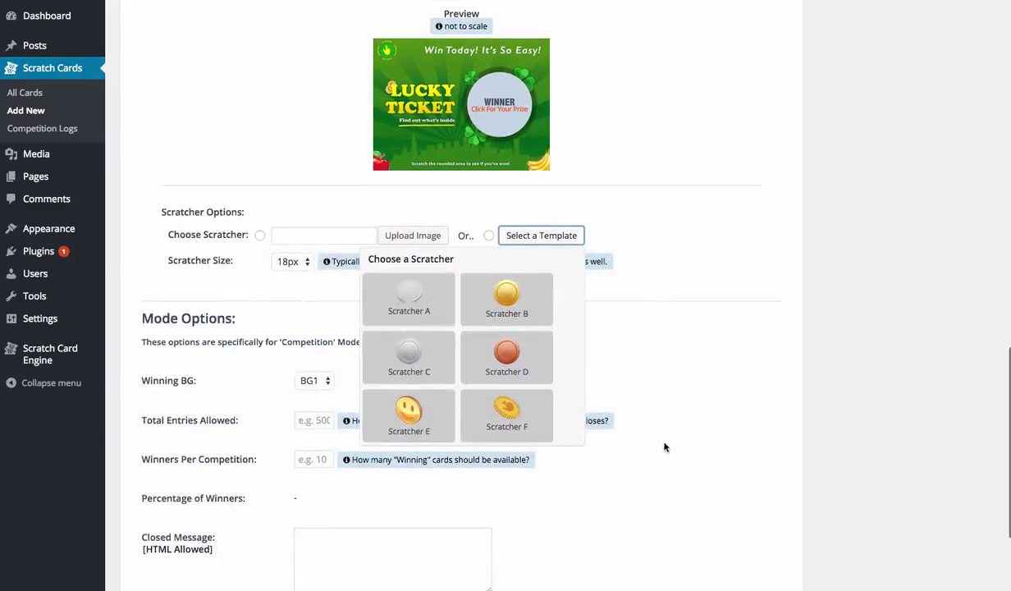
scroll(478, 380, "down", 2)
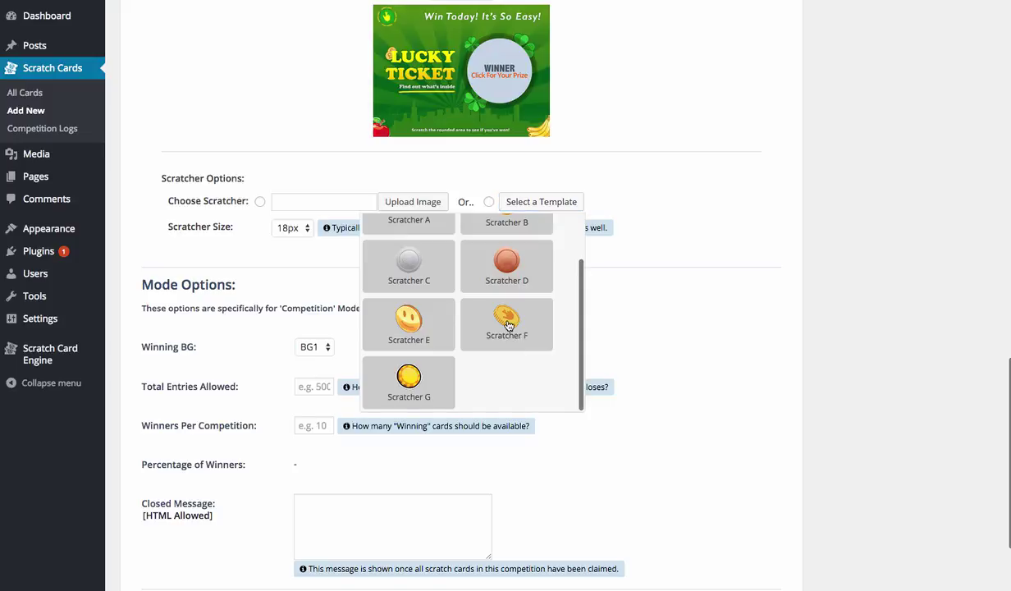
left_click(503, 327)
scroll(551, 331, "down", 3)
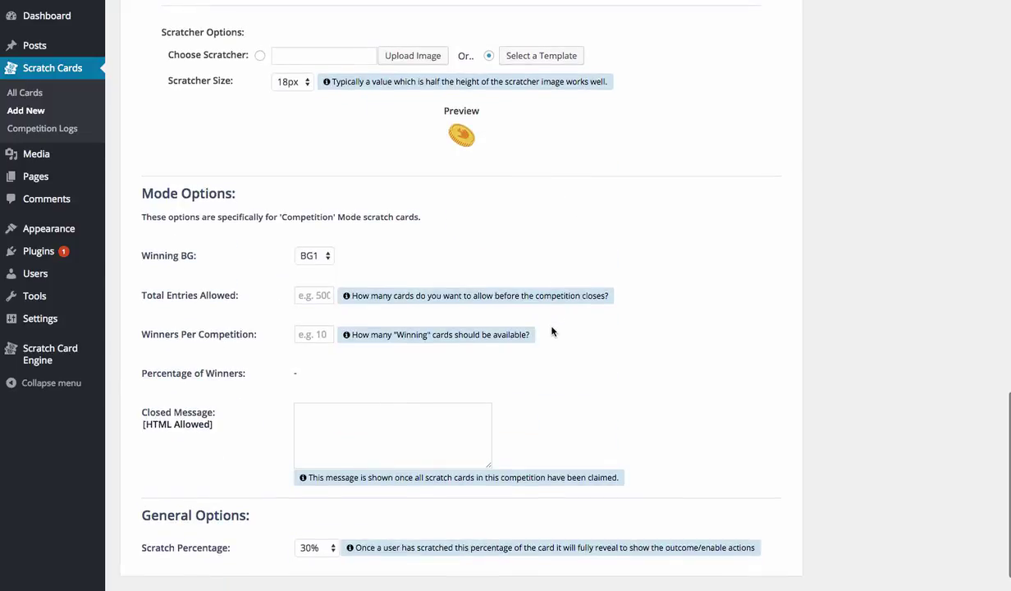
In Competition Mode Options, set BG2 as the Winning BG
scroll(553, 331, "down", 1)
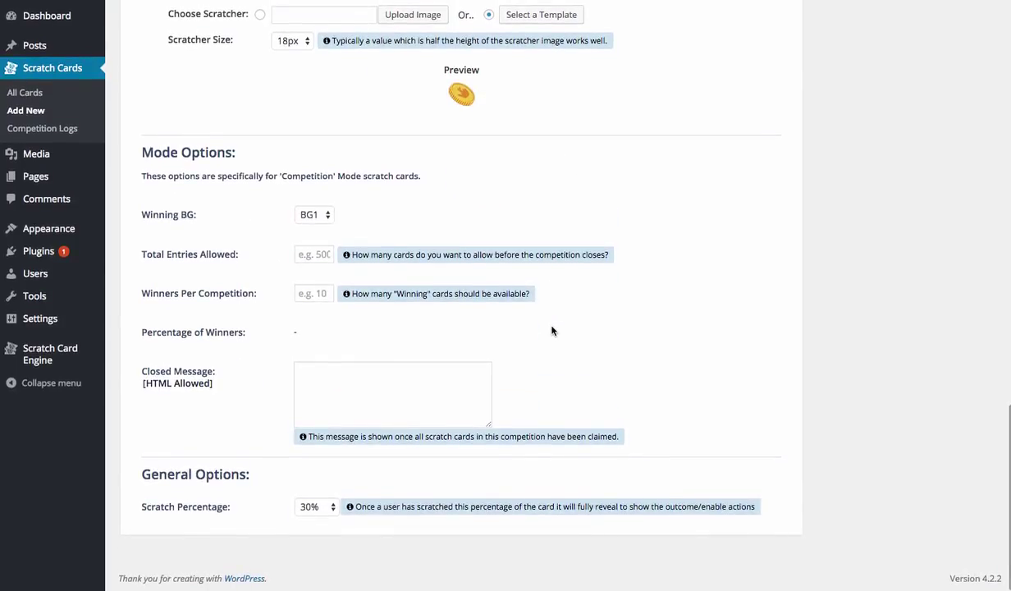
left_click(302, 217)
left_click(312, 228)
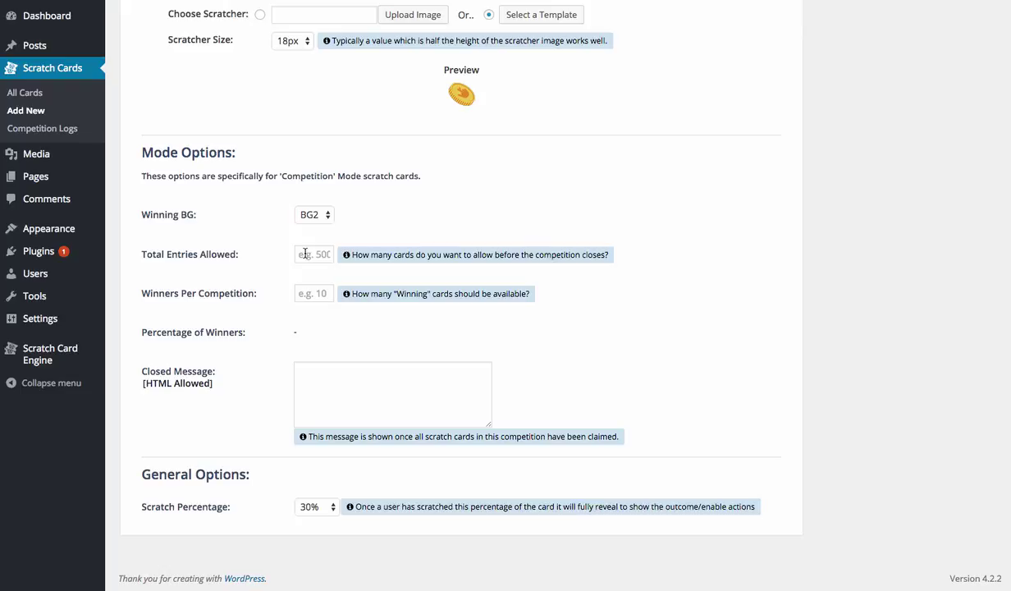
Click into the total entries field and then the competition Closed Message box
left_click(305, 253)
left_click(332, 284)
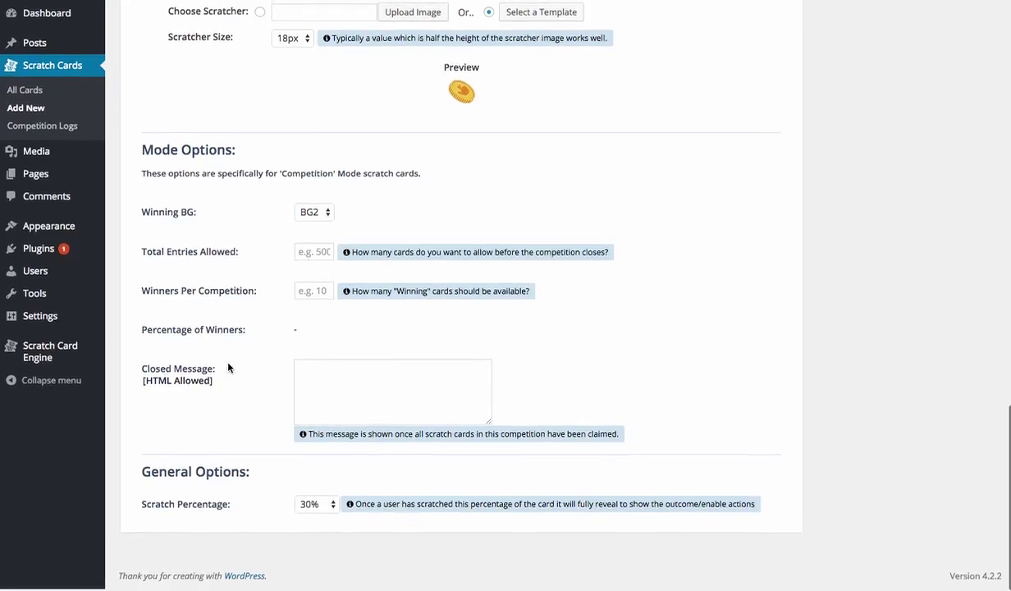
left_click(356, 398)
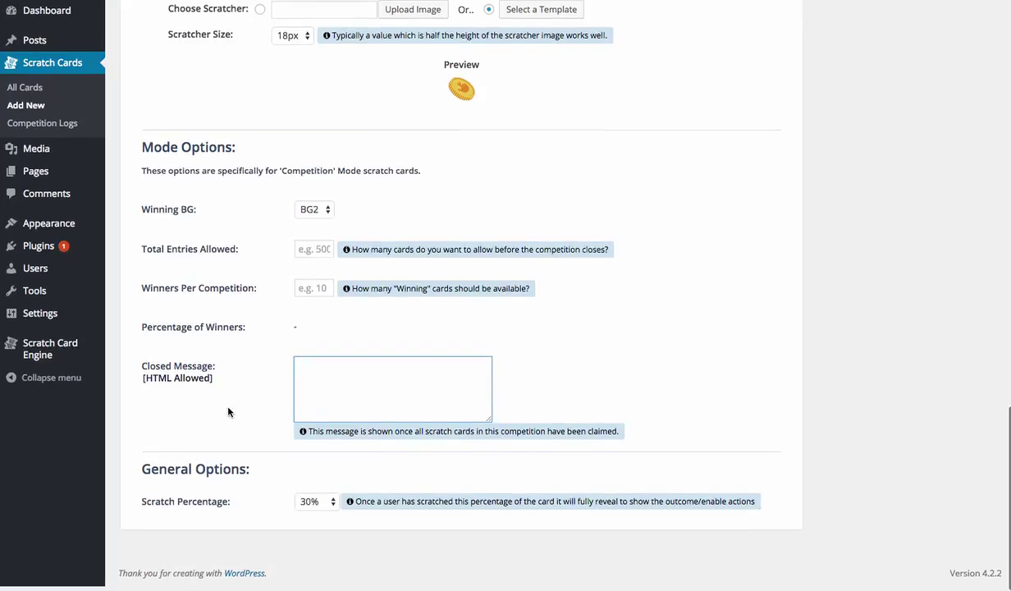
Keep Scratch Percentage at 30% and test-scratch part of the sample card preview
scroll(440, 538, "down", 2)
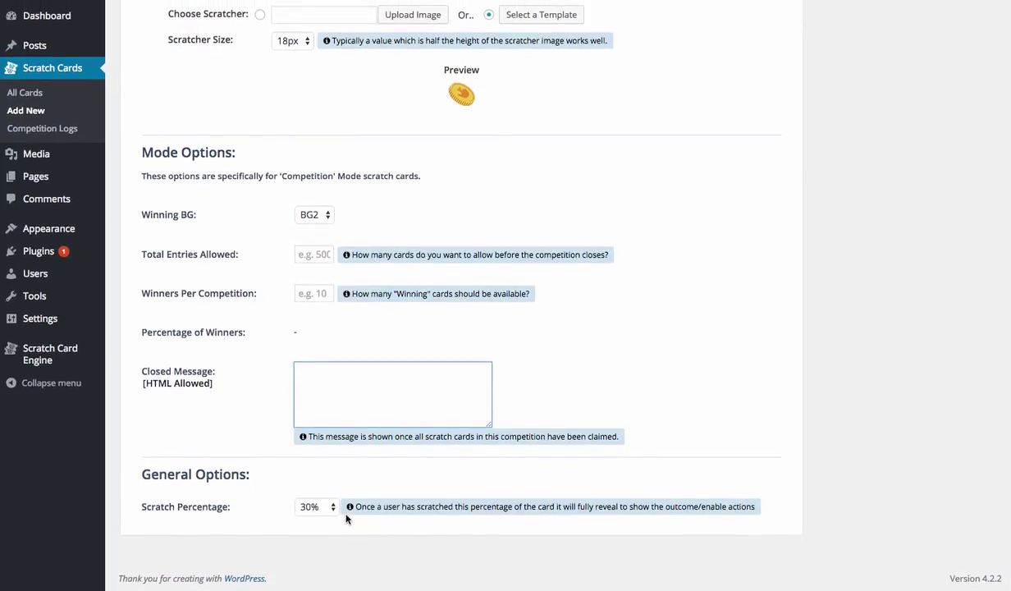
left_click(315, 507)
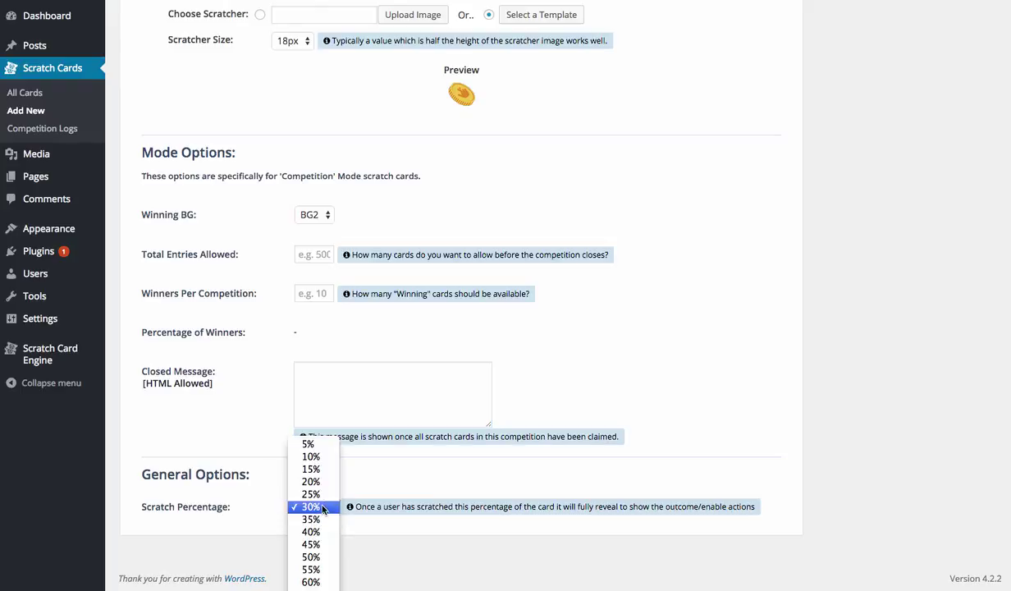
left_click(317, 507)
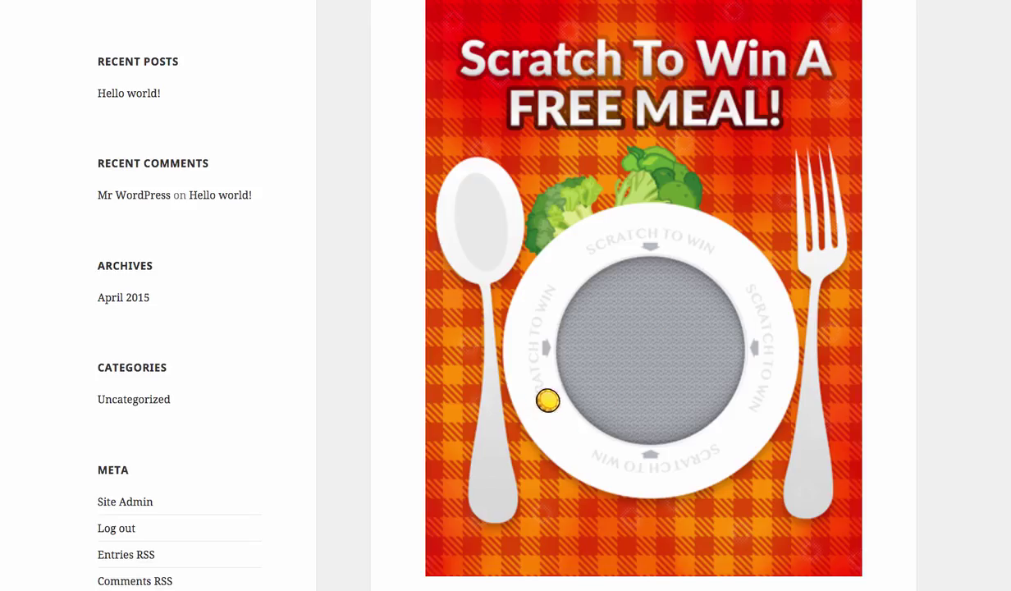
mouse_move(557, 386)
left_mouse_down()
mouse_move(752, 259)
mouse_move(554, 342)
mouse_move(604, 267)
mouse_move(700, 284)
mouse_move(573, 339)
mouse_move(587, 338)
mouse_move(595, 318)
mouse_move(716, 277)
mouse_move(609, 264)
mouse_move(562, 359)
mouse_move(635, 429)
mouse_move(734, 377)
mouse_move(711, 285)
mouse_move(693, 428)
mouse_move(591, 413)
mouse_move(683, 386)
mouse_move(648, 415)
mouse_move(723, 368)
mouse_move(591, 379)
mouse_move(639, 399)
mouse_move(722, 371)
mouse_move(591, 388)
mouse_move(704, 343)
mouse_move(691, 329)
mouse_move(567, 326)
mouse_move(658, 329)
left_mouse_up()
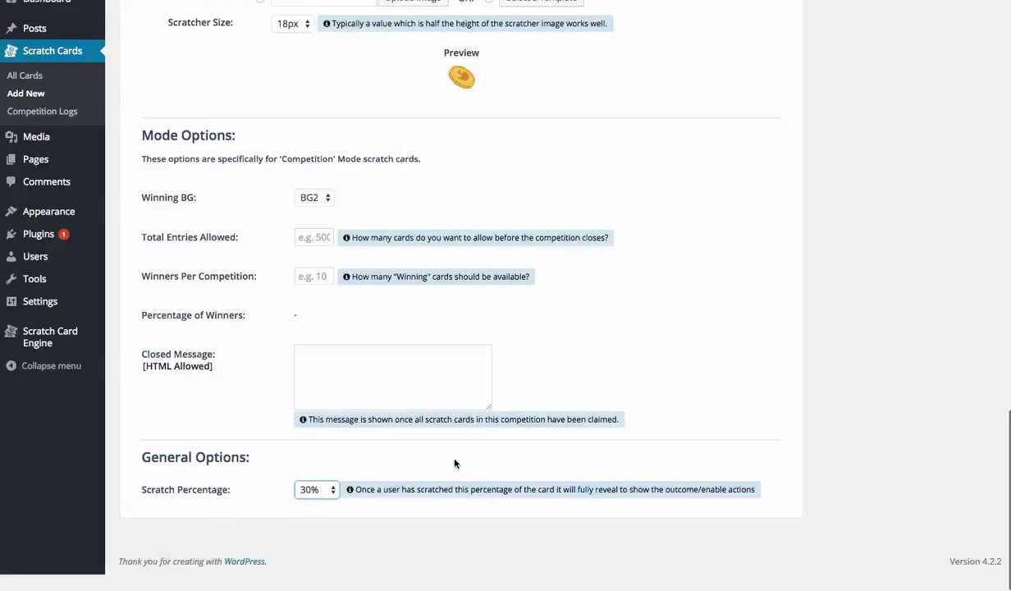
scroll(454, 460, "up", 10)
Leave the BG1 Background Action set to None
scroll(454, 464, "up", 6)
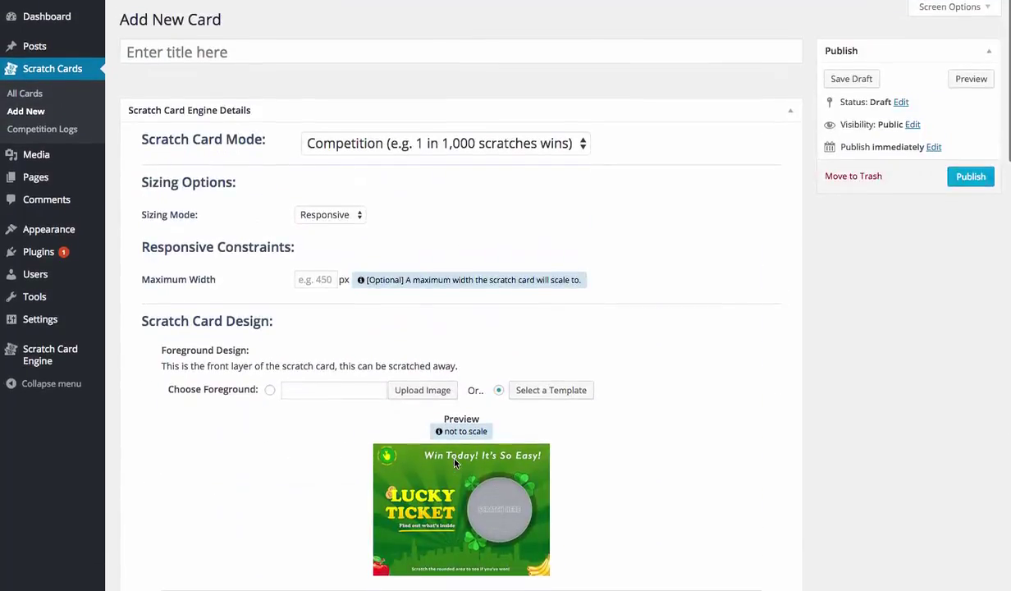
scroll(454, 464, "down", 8)
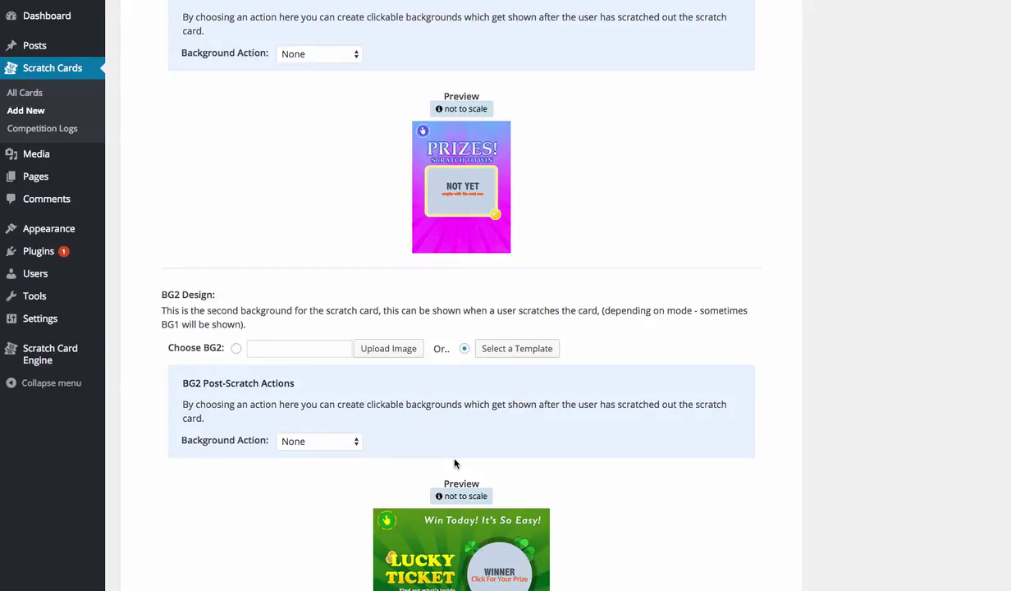
left_click(345, 58)
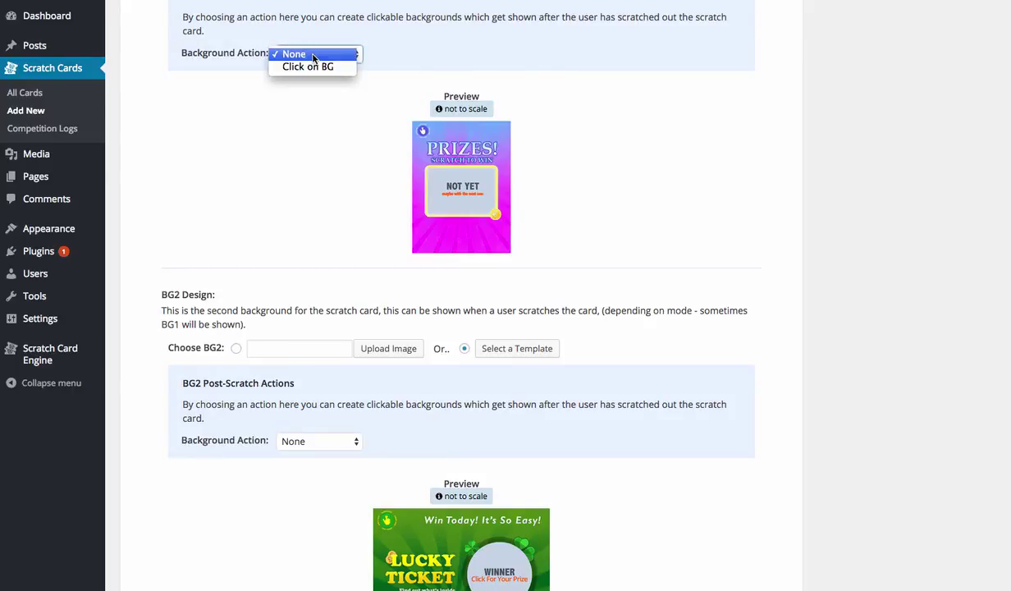
left_click(543, 70)
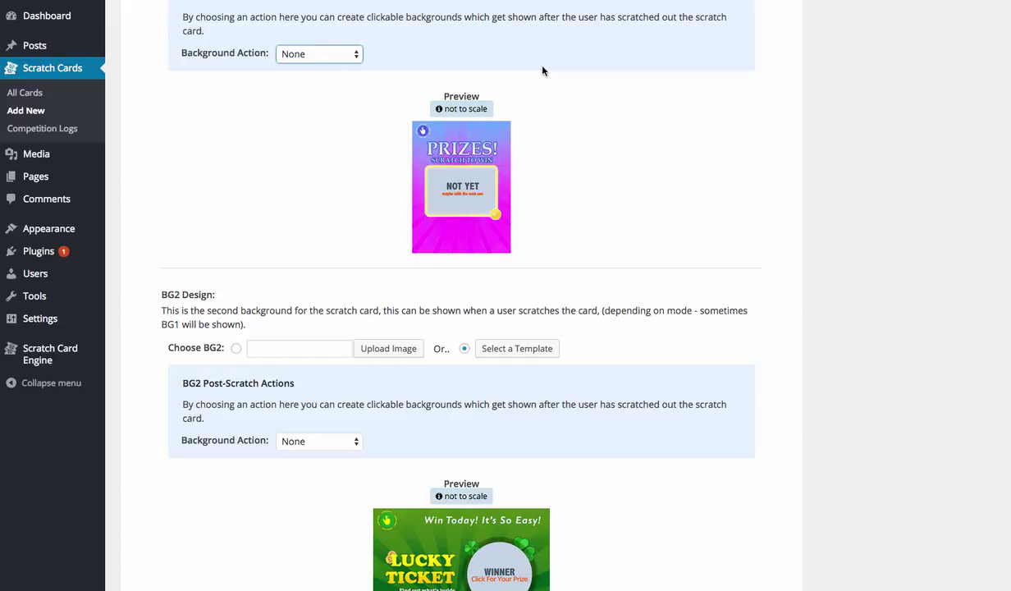
Set the BG2 Background Action to Click on BG
left_click(329, 441)
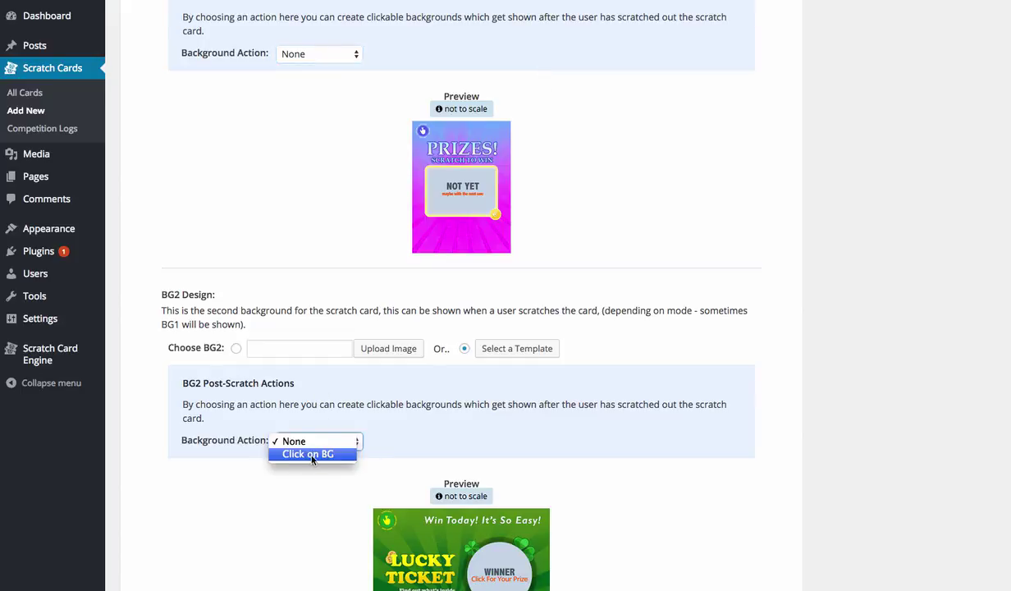
left_click(312, 455)
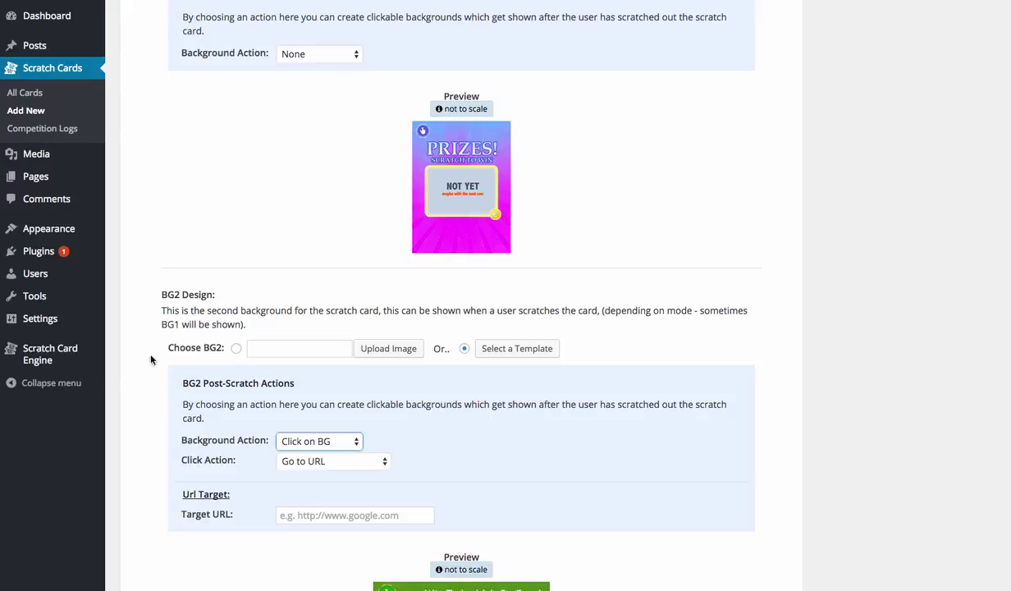
scroll(559, 389, "down", 3)
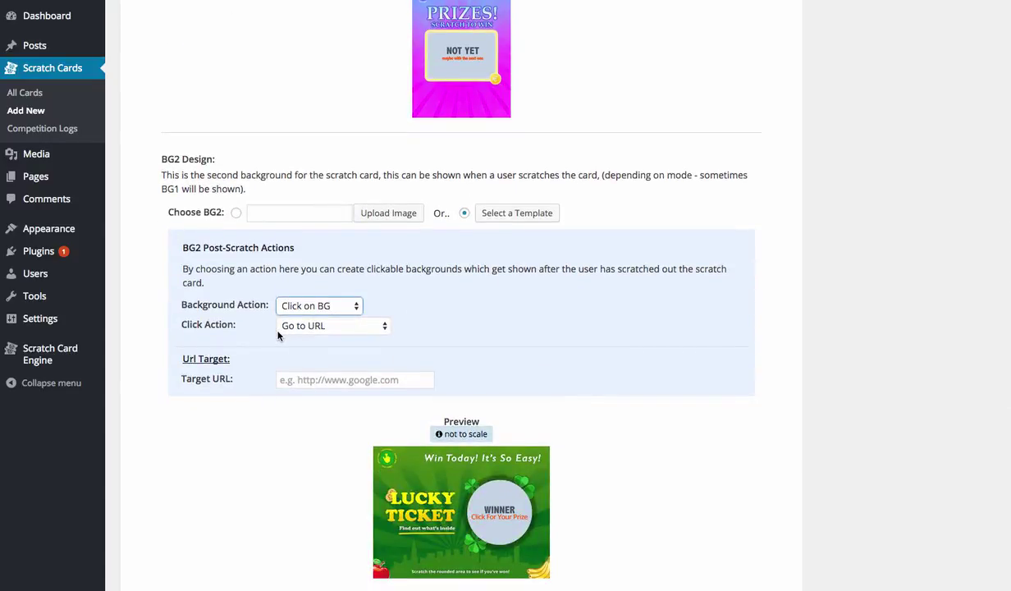
Set BG2 Click Action to Show Subscribe Form and step through its CTA, placeholder and button fields
left_click(332, 326)
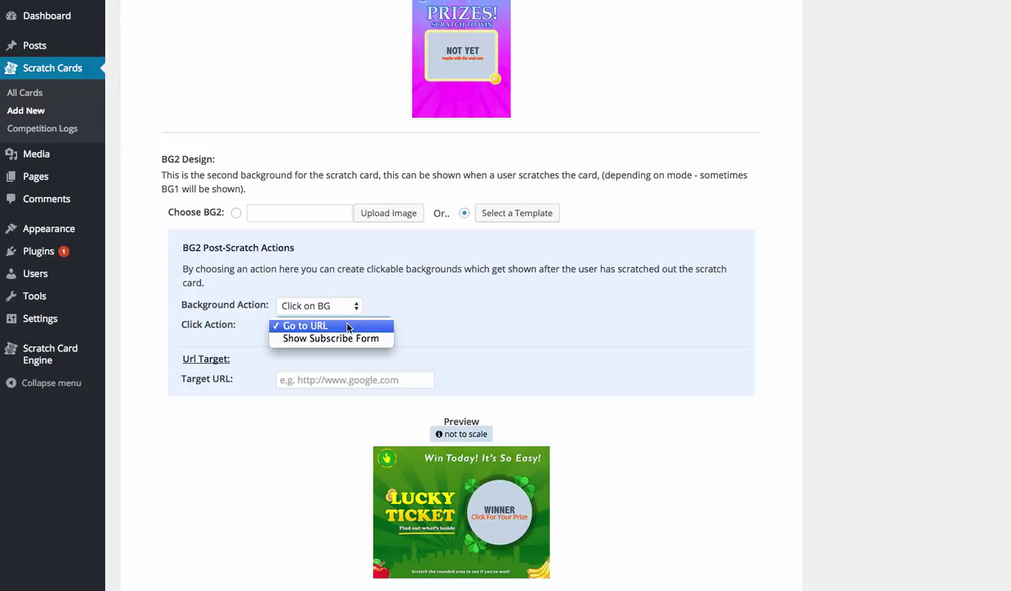
left_click(372, 342)
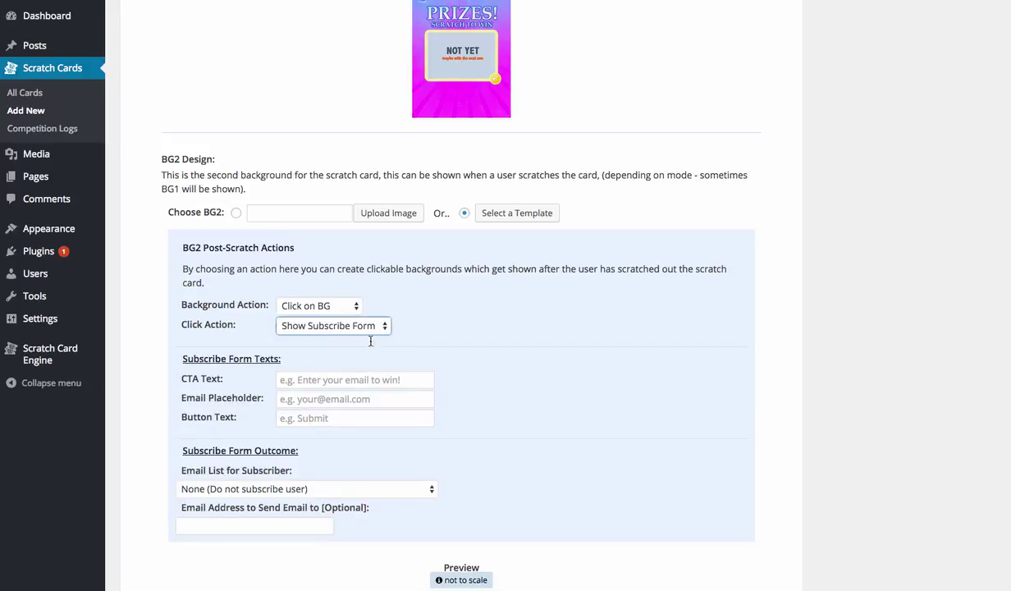
left_click(352, 378)
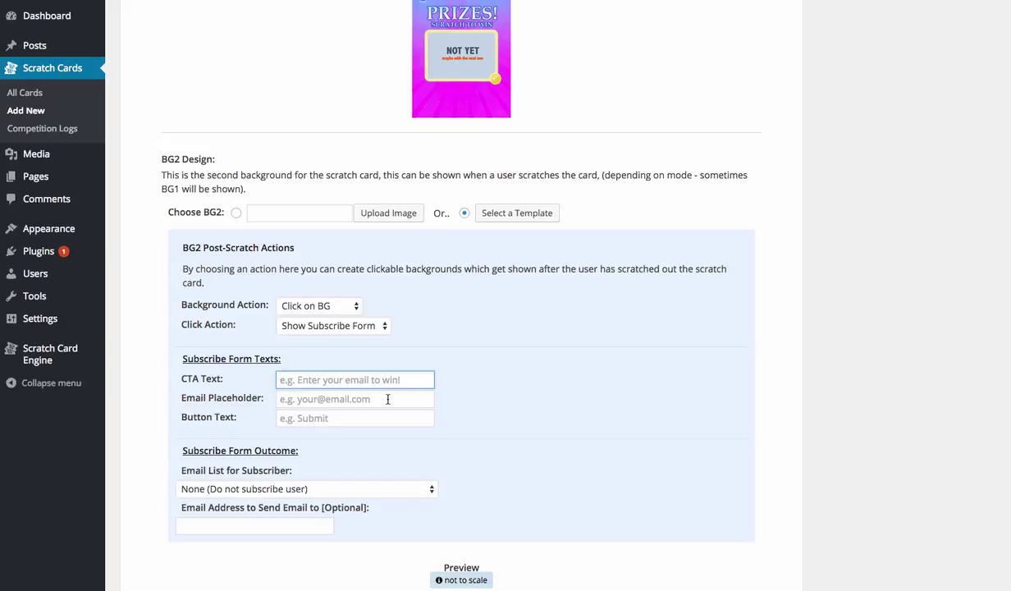
left_click(388, 399)
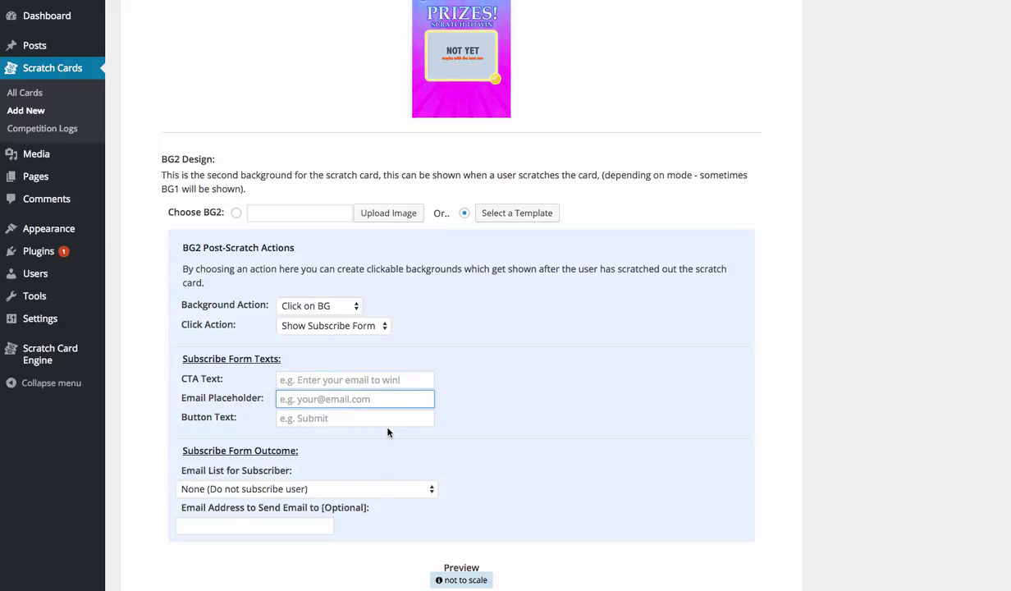
key("Tab")
Leave the subscriber Email List at None
scroll(500, 419, "down", 5)
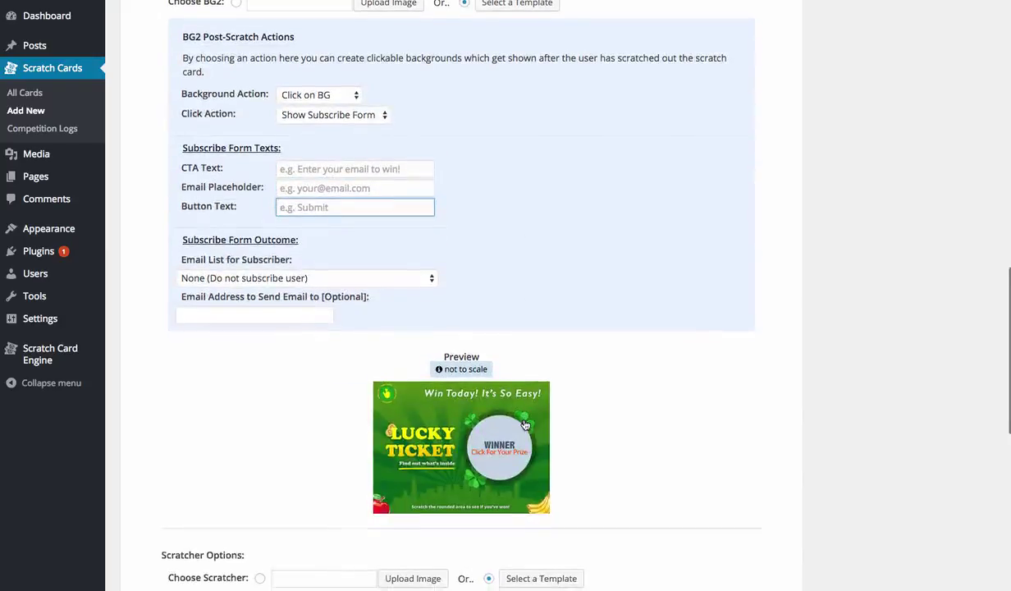
left_click(236, 273)
left_click(519, 278)
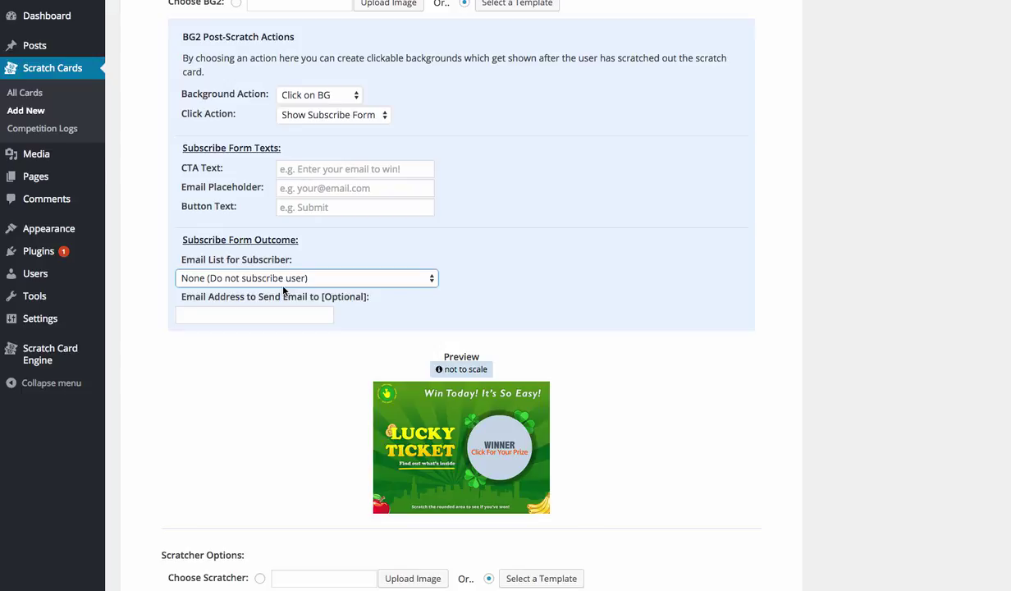
mouse_move(70, 348)
Set BG1's Background Action to Click on BG and Click Action to Show Subscribe Form
scroll(539, 199, "up", 4)
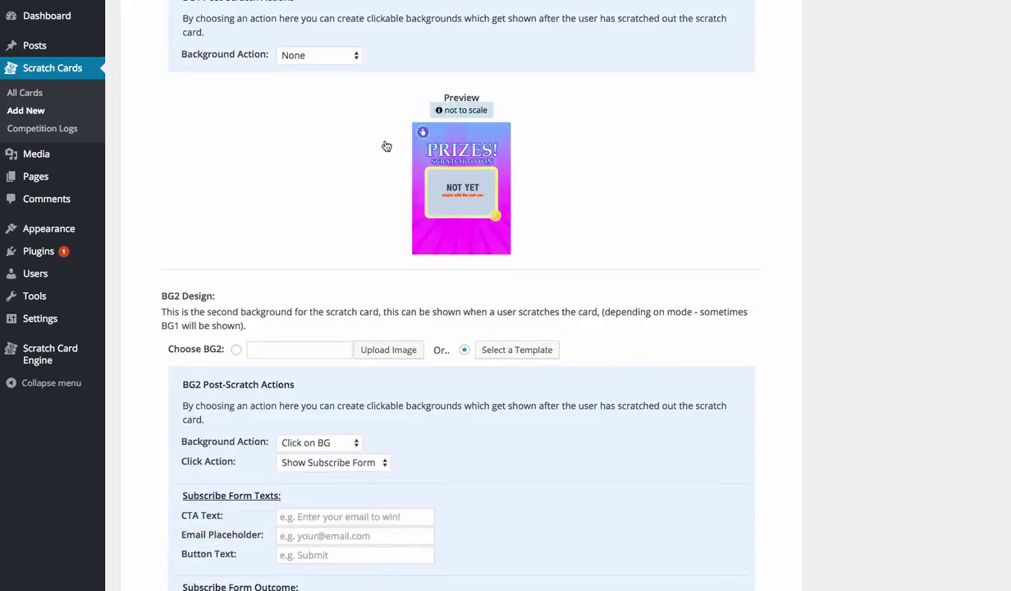
scroll(232, 45, "up", 2)
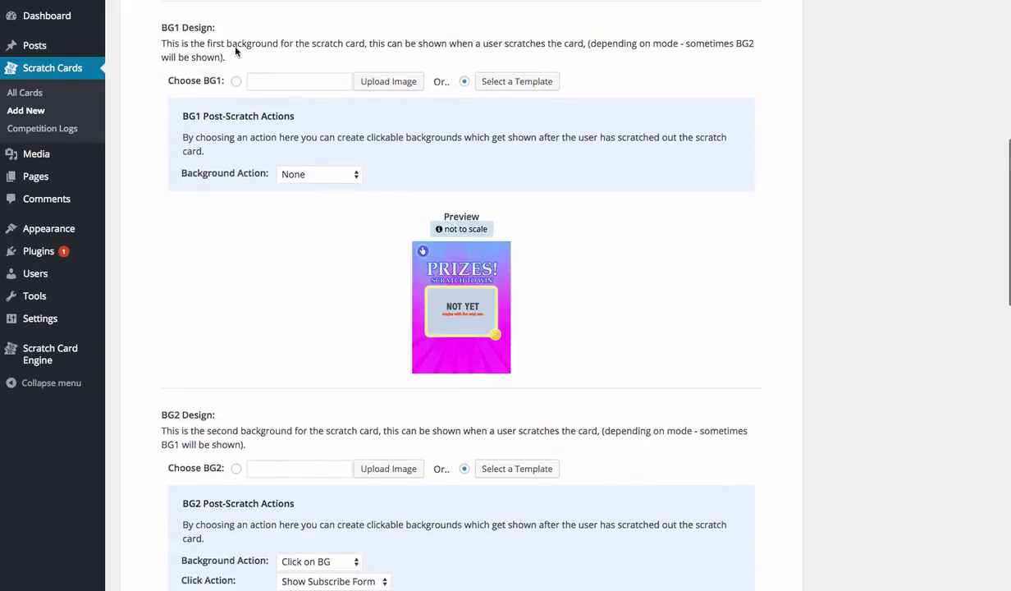
left_click(343, 172)
left_click(339, 188)
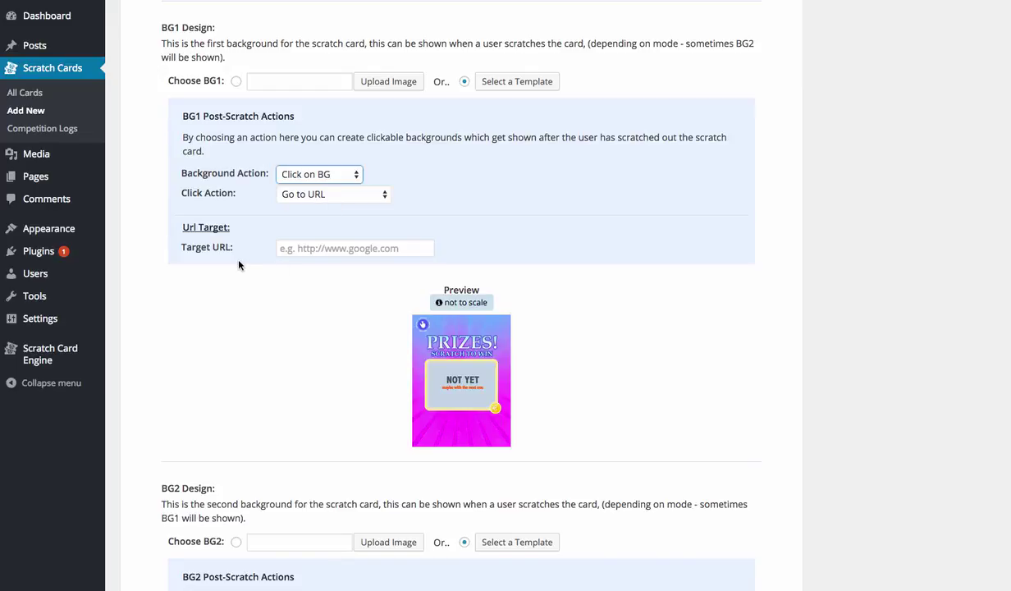
left_click(320, 194)
left_click(328, 207)
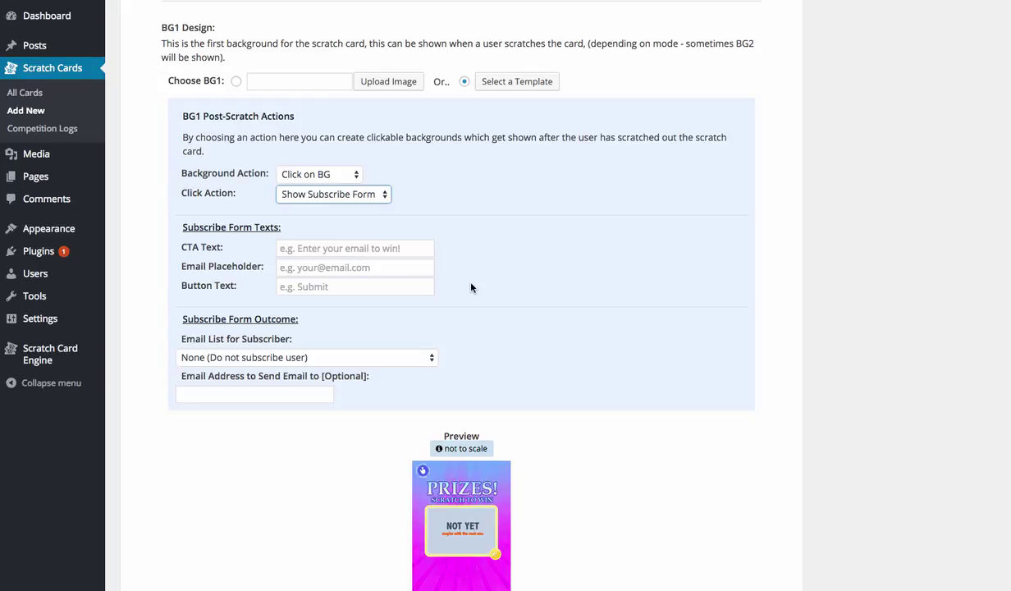
Open Scratch Card Engine PRO Extras and browse the PSD card templates and coin graphics
mouse_move(74, 367)
mouse_move(51, 354)
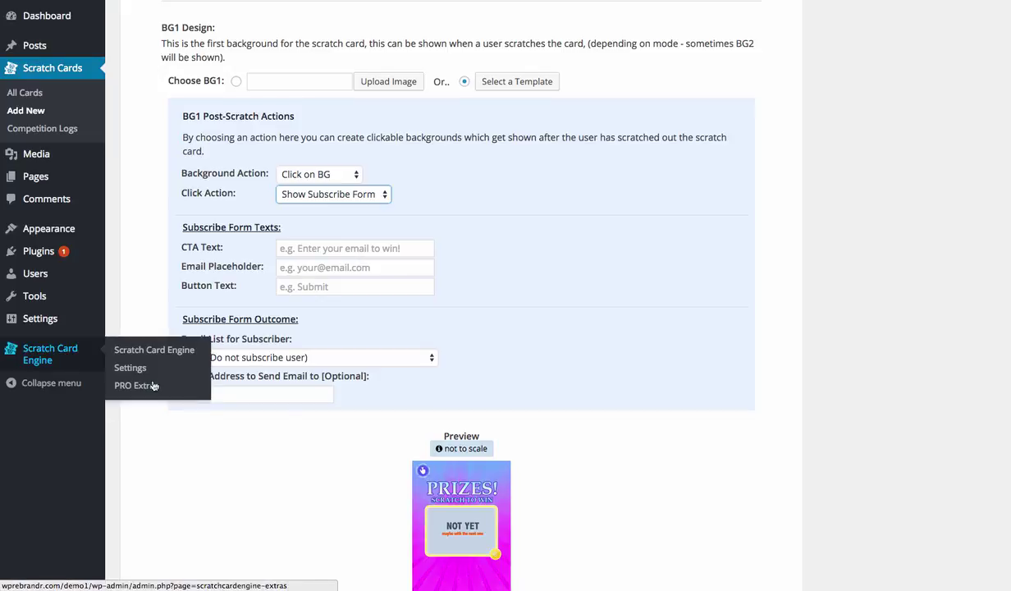
left_click(140, 386)
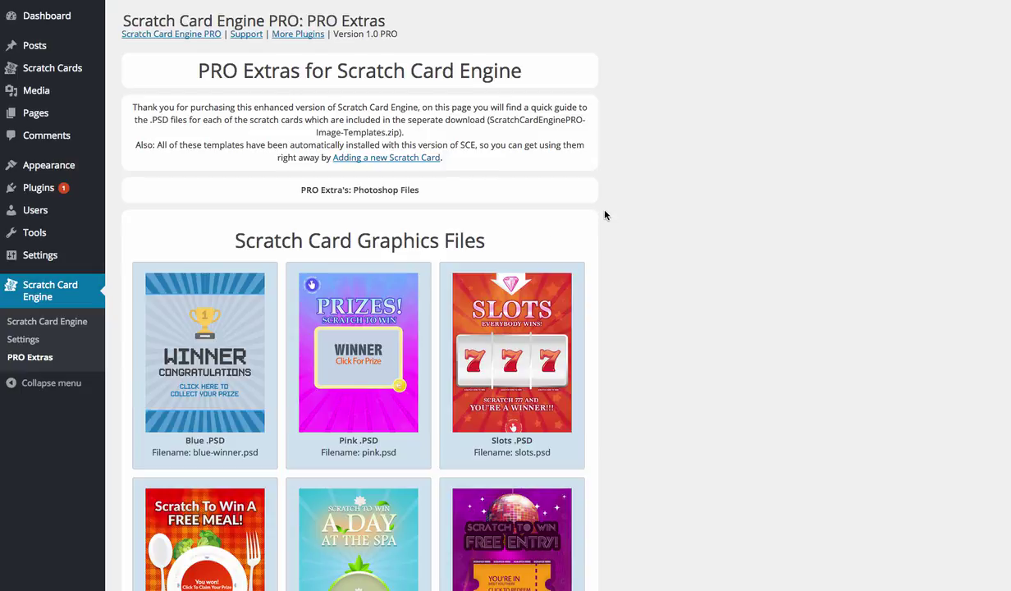
scroll(628, 212, "down", 5)
scroll(628, 211, "down", 7)
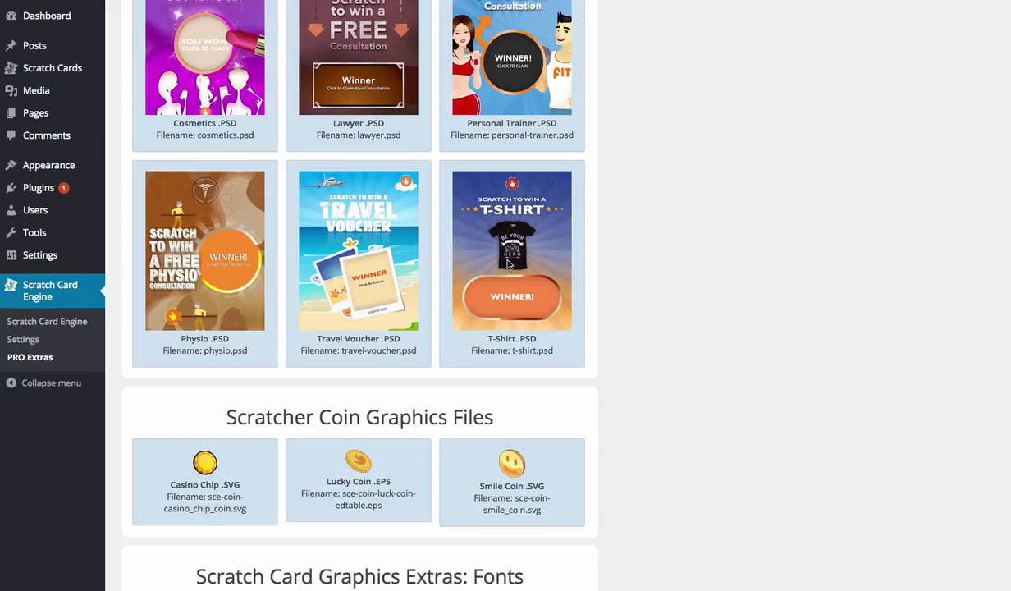
scroll(307, 235, "up", 3)
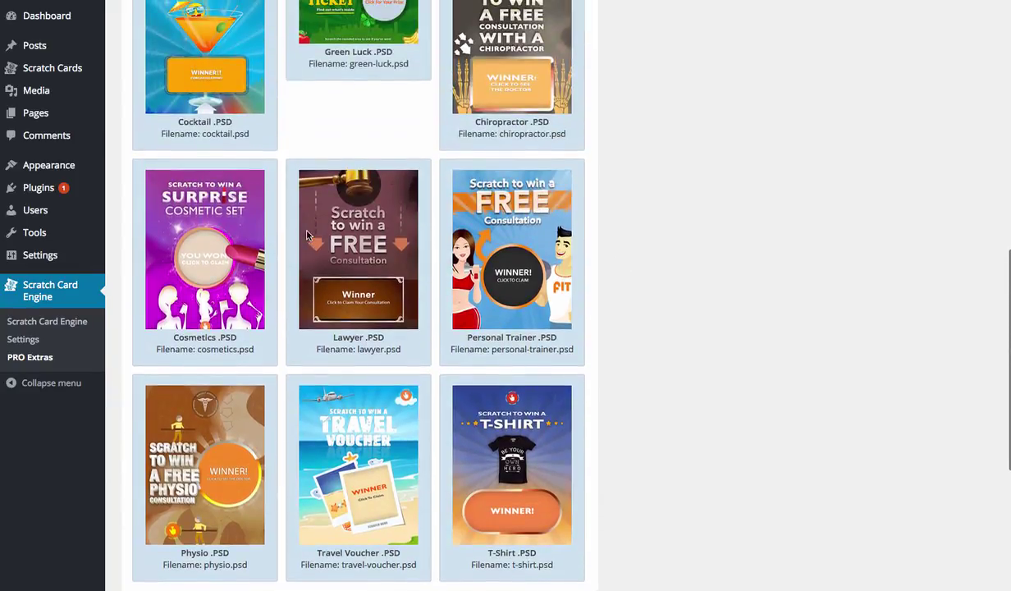
scroll(214, 235, "up", 4)
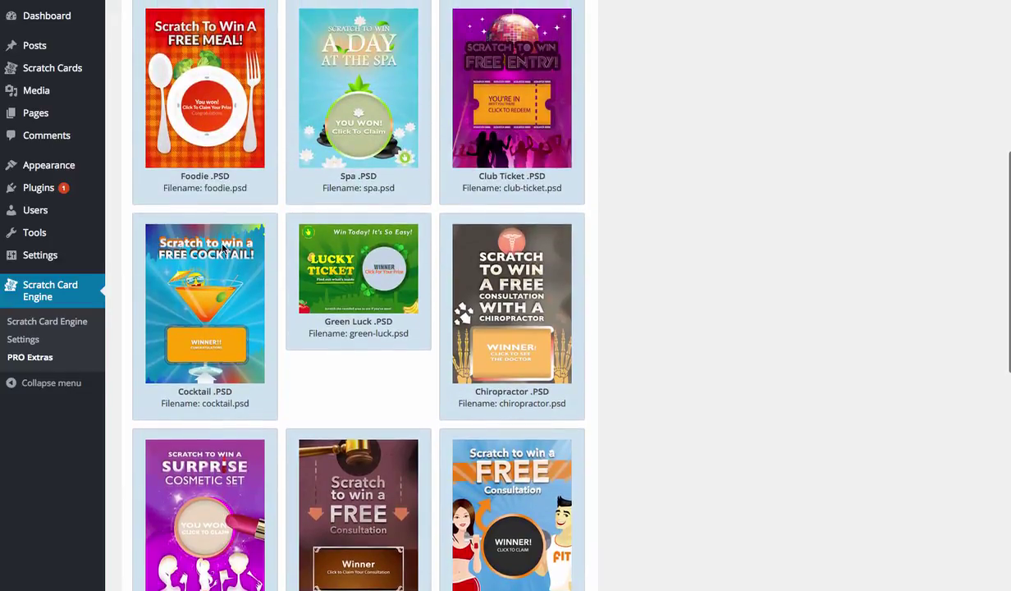
scroll(493, 115, "up", 3)
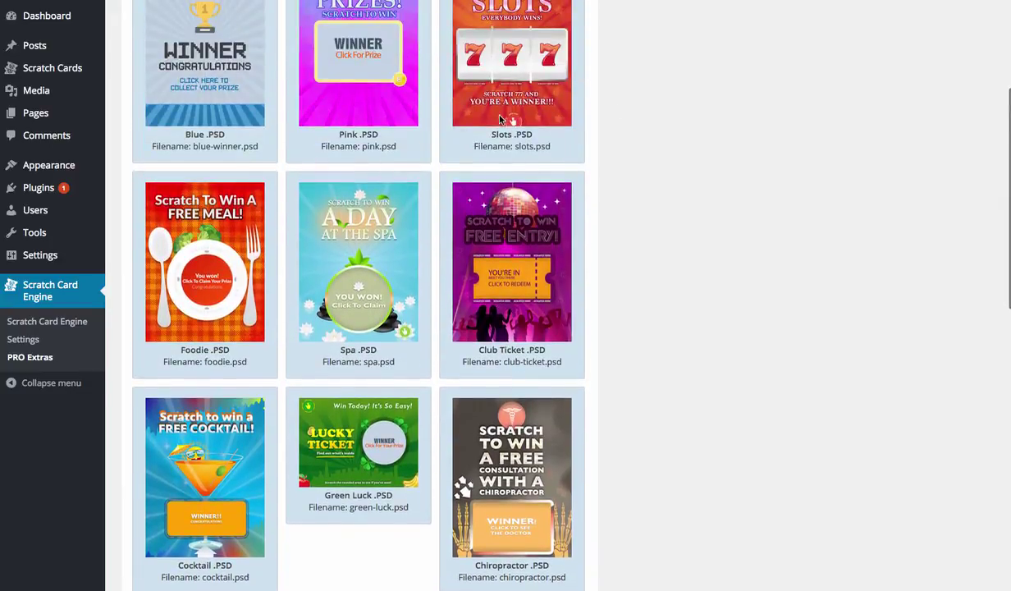
scroll(218, 197, "up", 1)
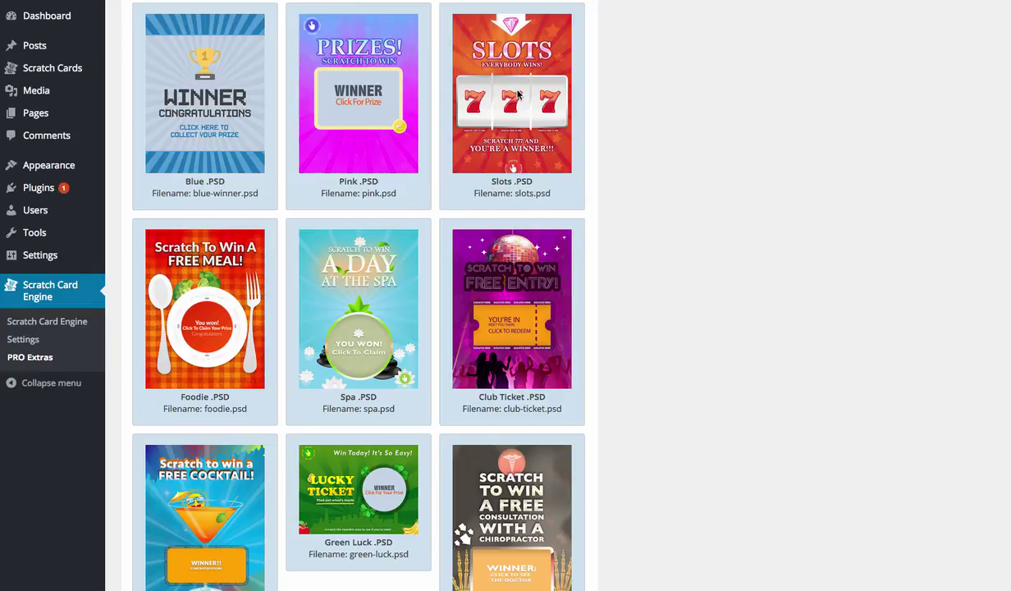
scroll(515, 102, "down", 9)
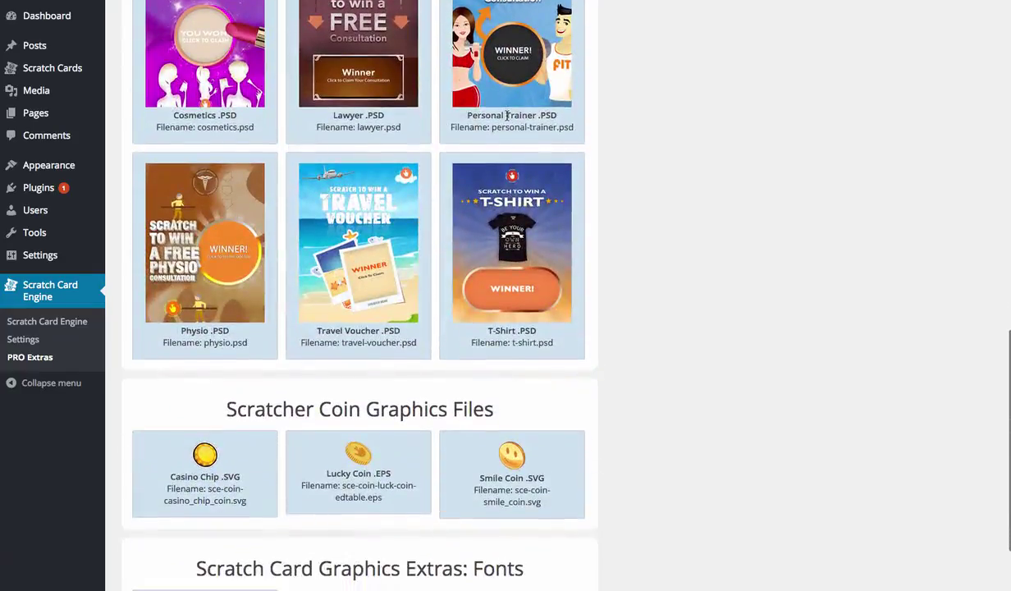